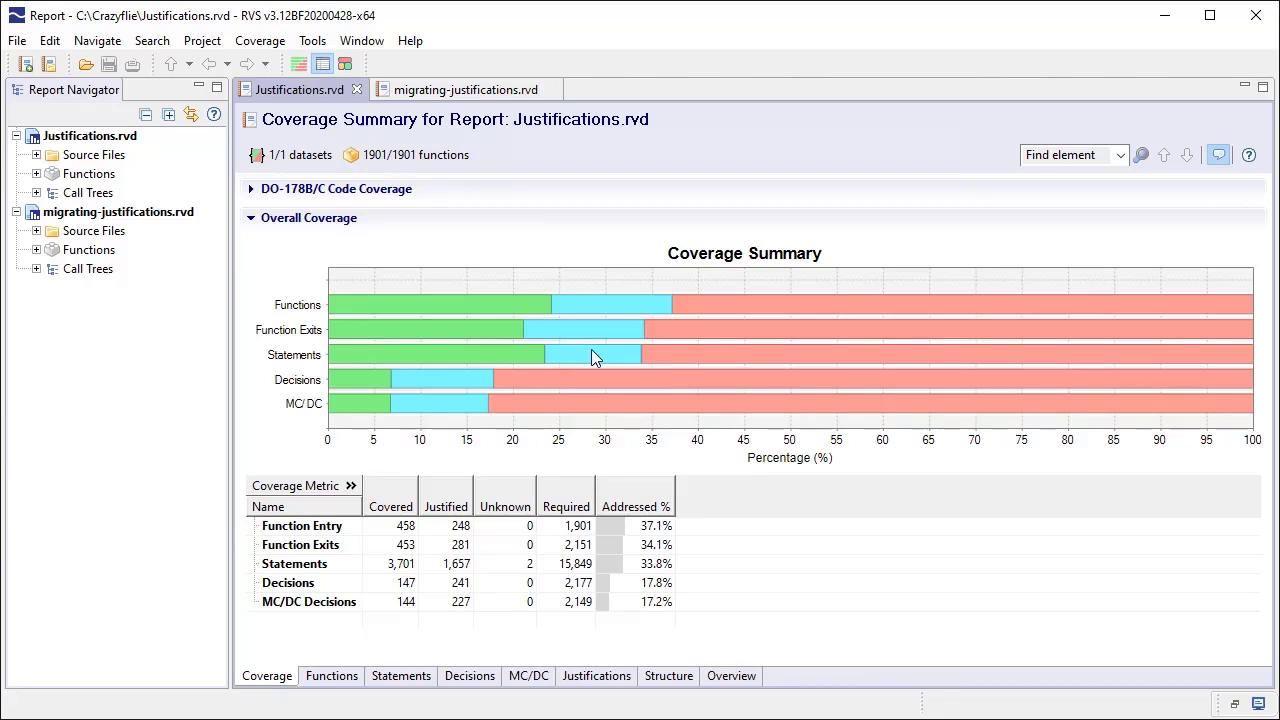
List the three individual justifications for hal\src\sensors_mpu9250_lps25h.c
click(596, 677)
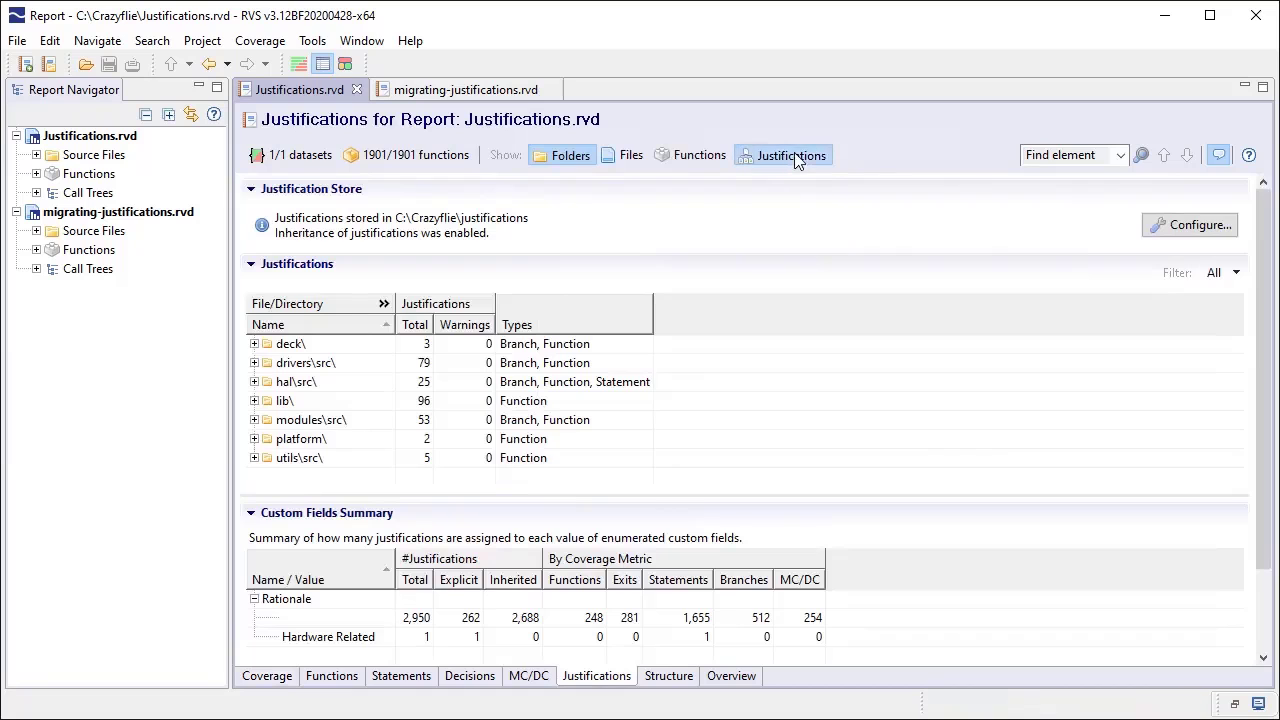
click(795, 158)
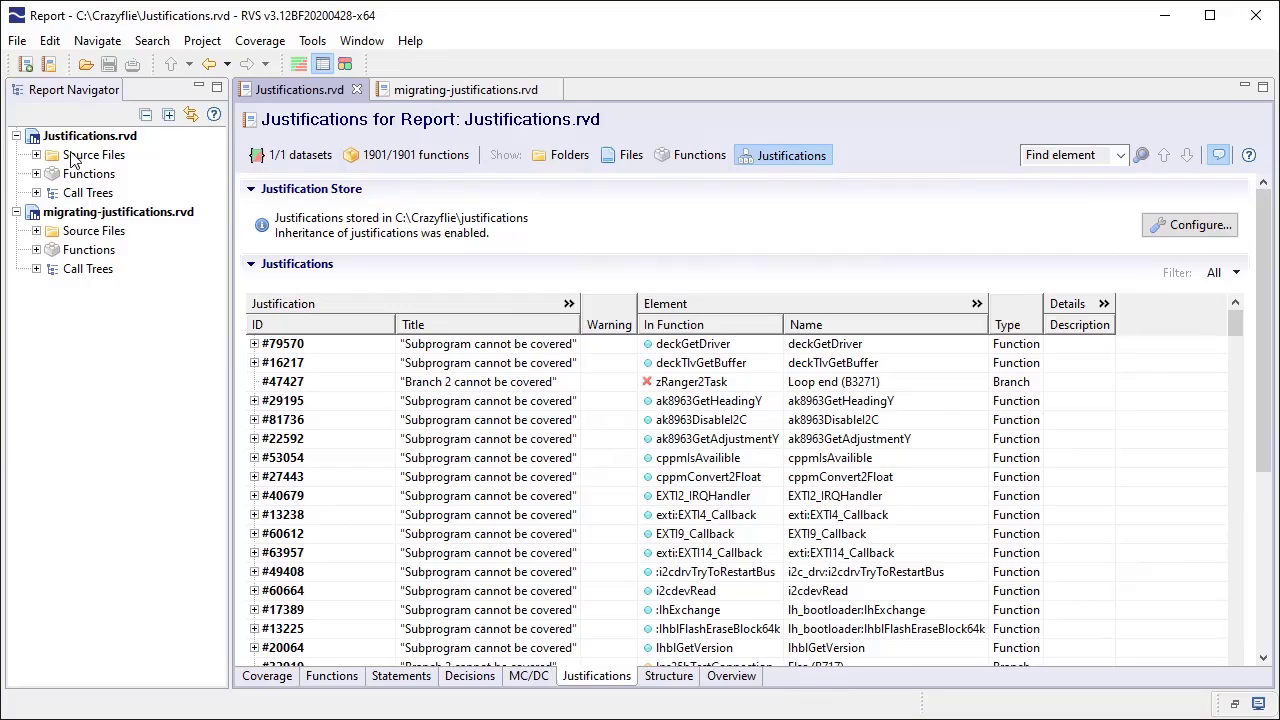
click(37, 155)
click(56, 212)
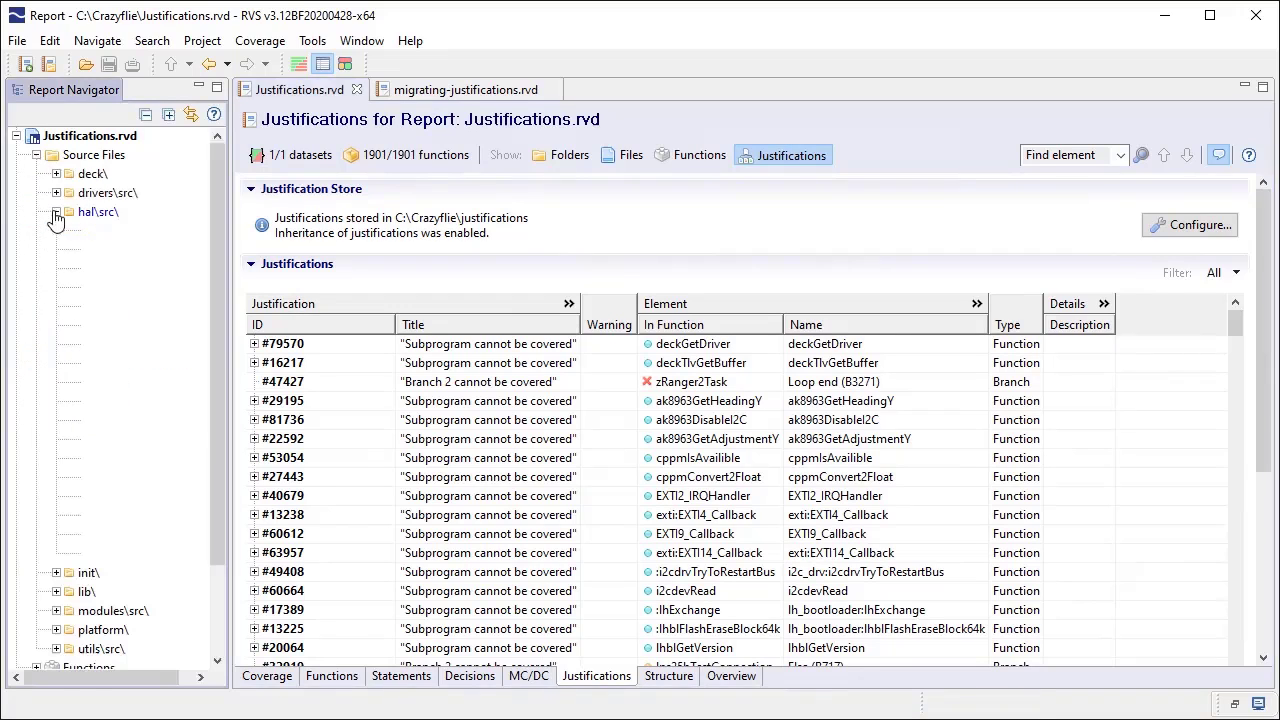
click(130, 440)
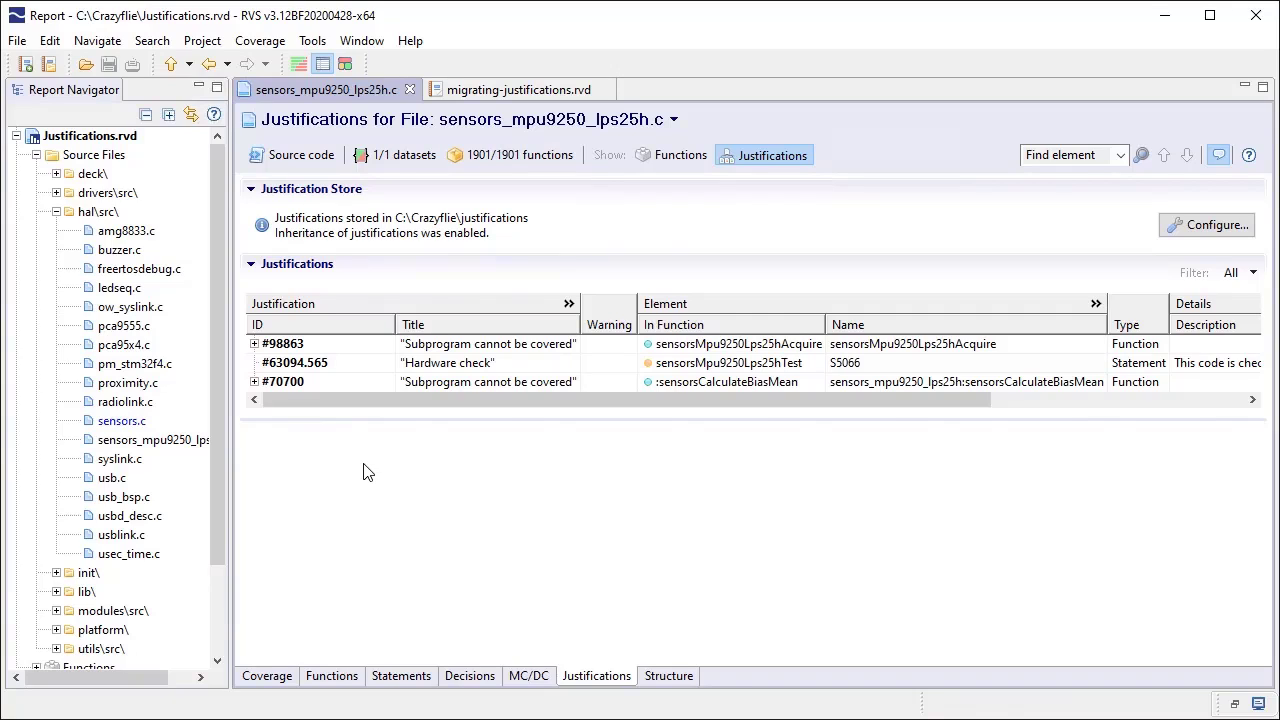
Filter the file's statement coverage to Not Addressed and scroll through the remaining statements
click(405, 679)
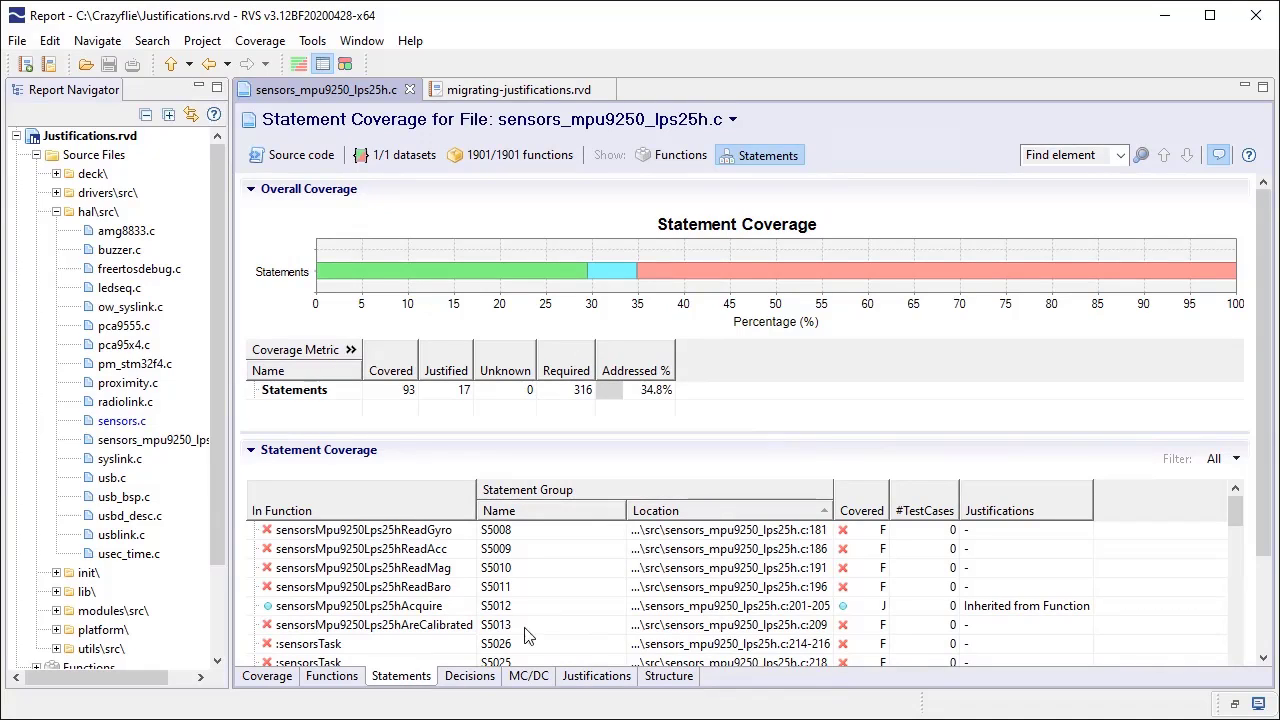
click(1222, 459)
click(1204, 509)
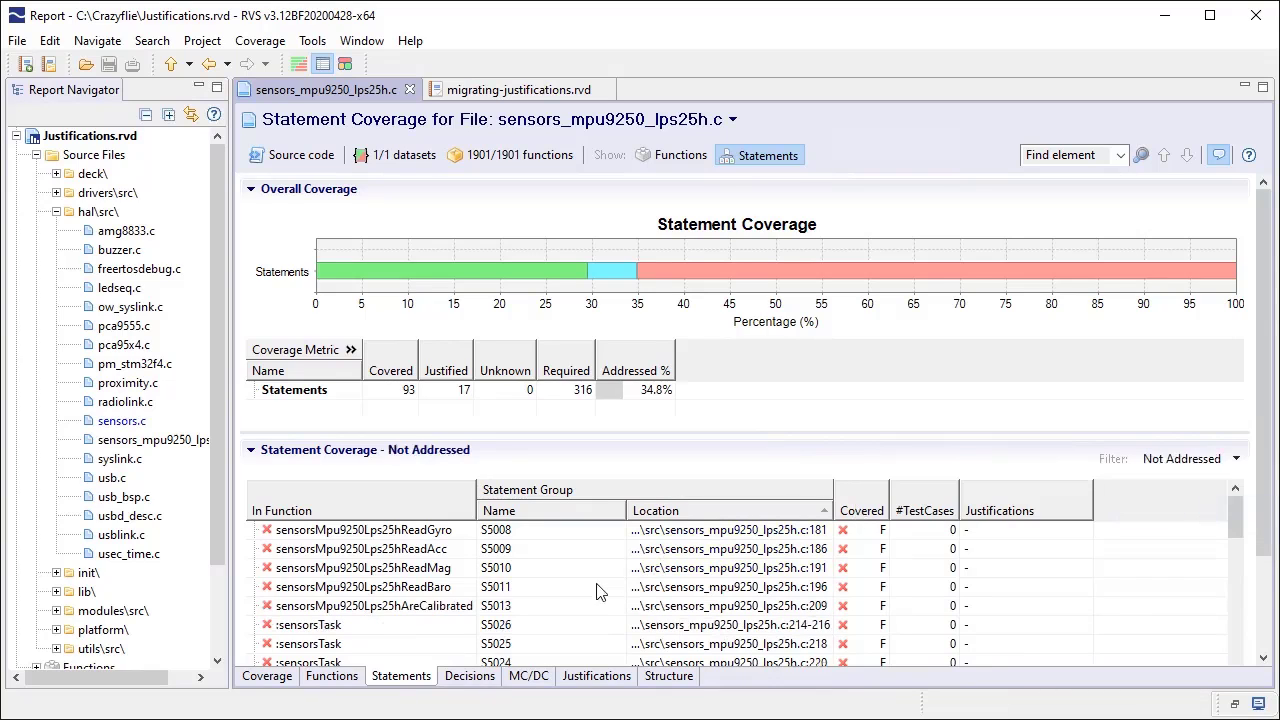
scroll(600, 590, down, 5)
scroll(573, 585, down, 2)
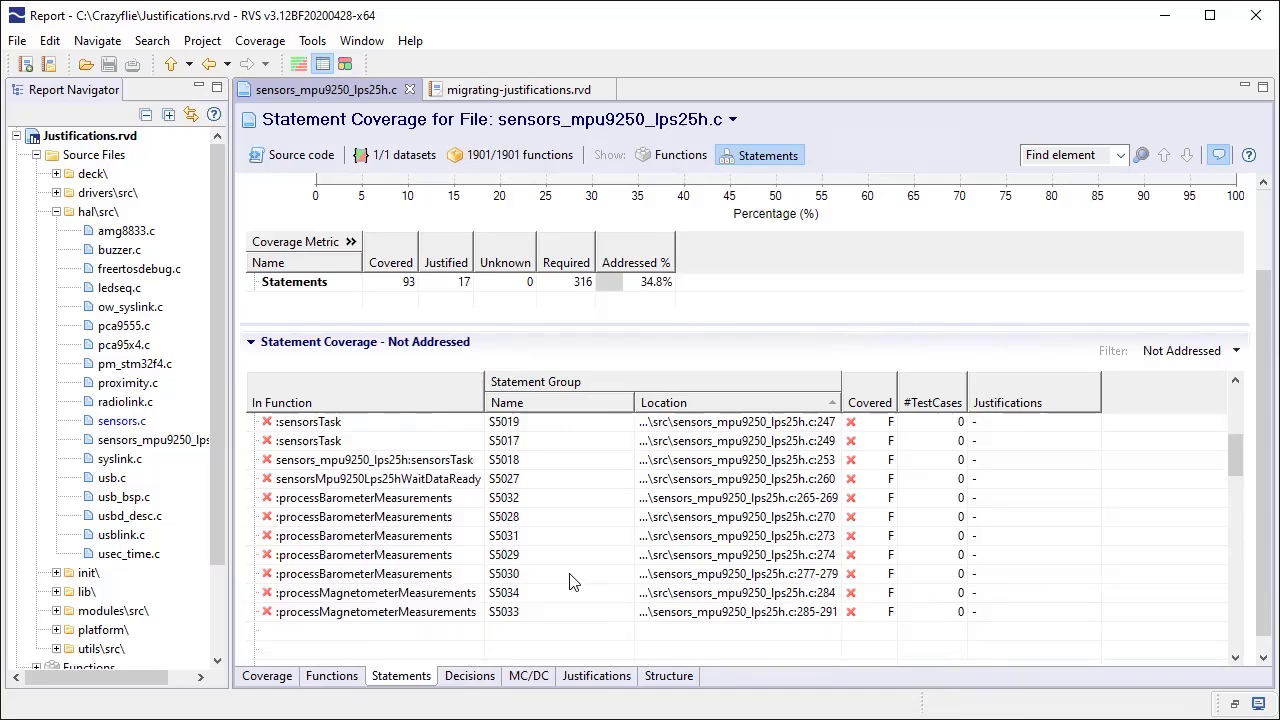
scroll(573, 584, down, 2)
scroll(573, 583, down, 2)
scroll(573, 582, down, 2)
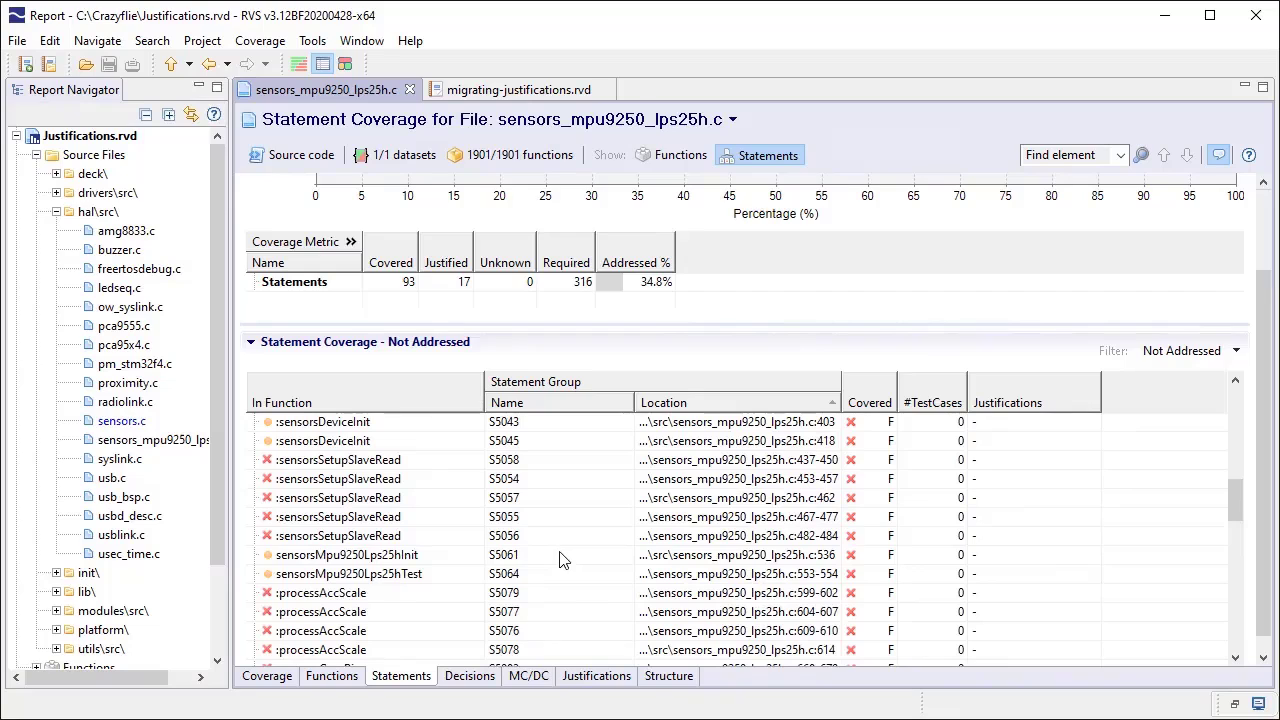
Jump from statement S5061 to its source at line 536 and select the uncovered return
right_click(668, 558)
click(690, 566)
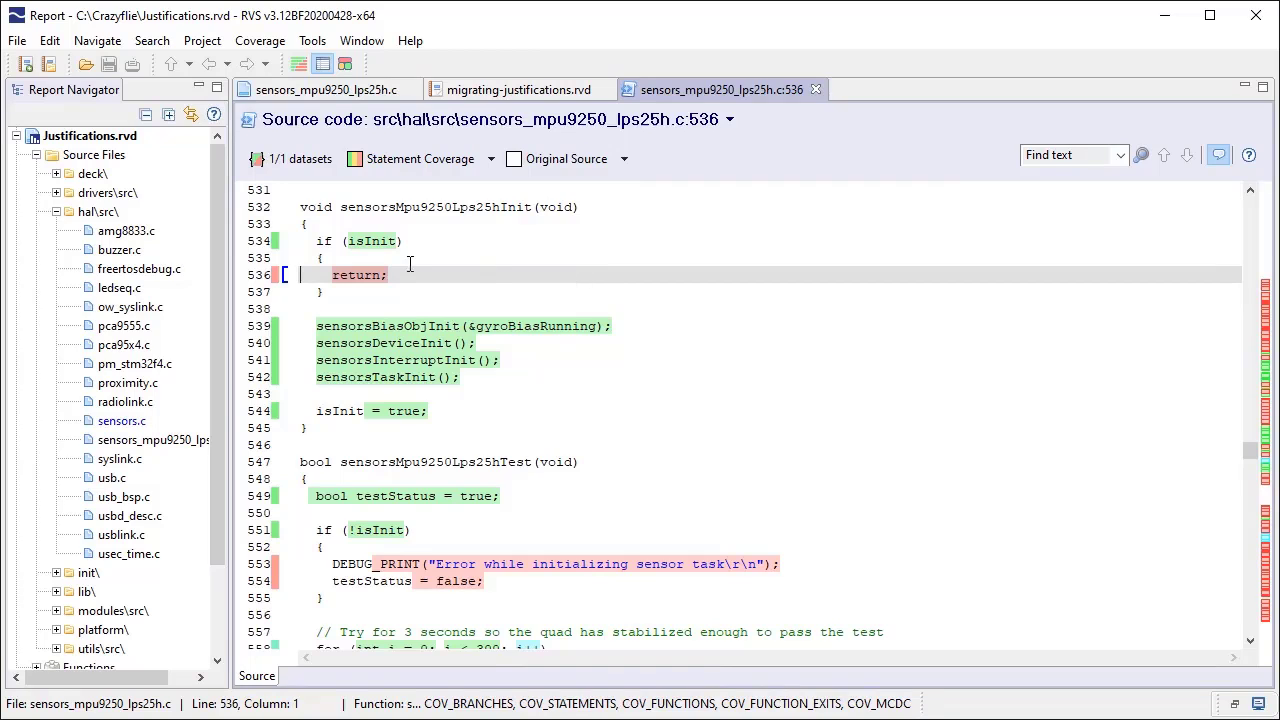
right_click(380, 276)
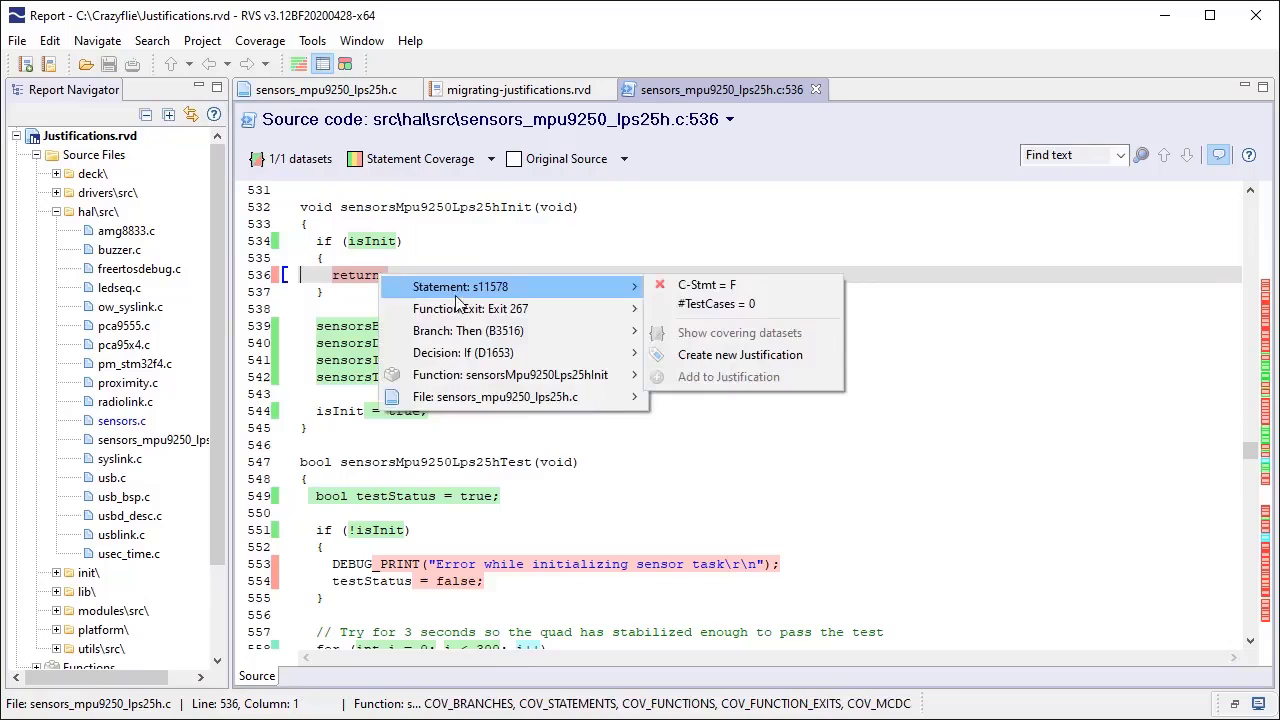
Justify the line 536 return using the Defensive Code template with requirement 1.2.3
click(720, 356)
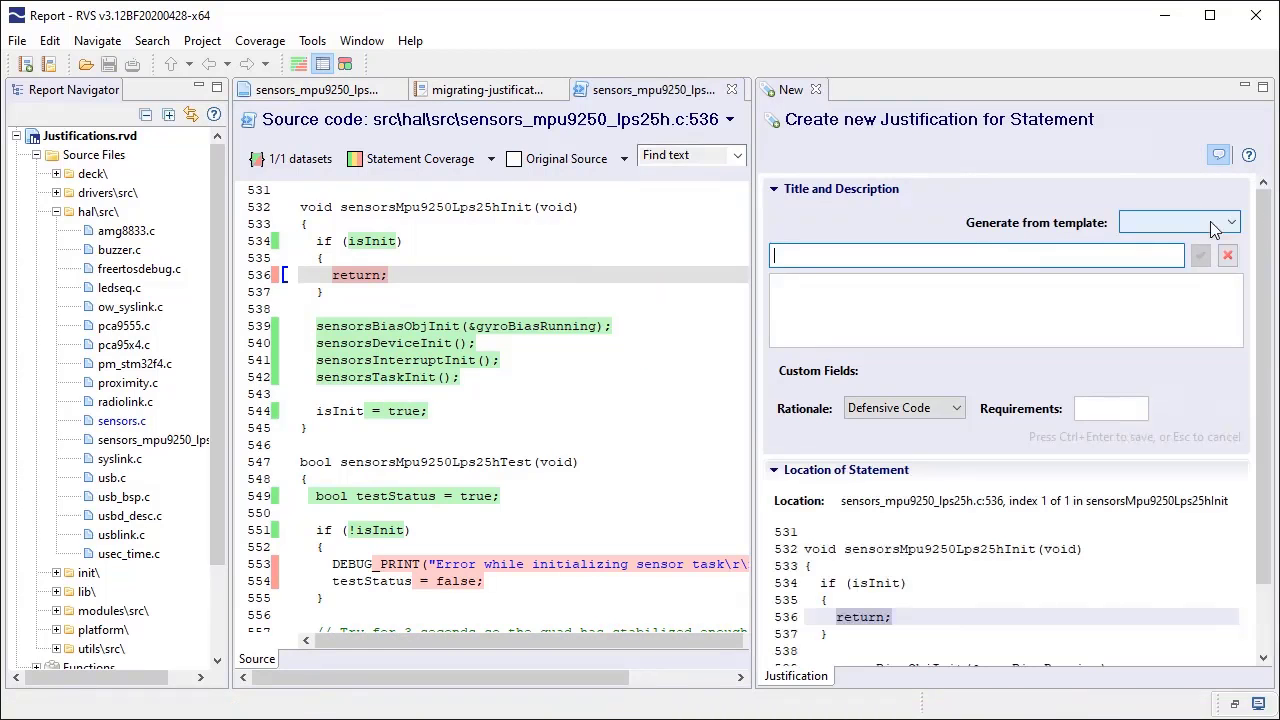
click(1213, 229)
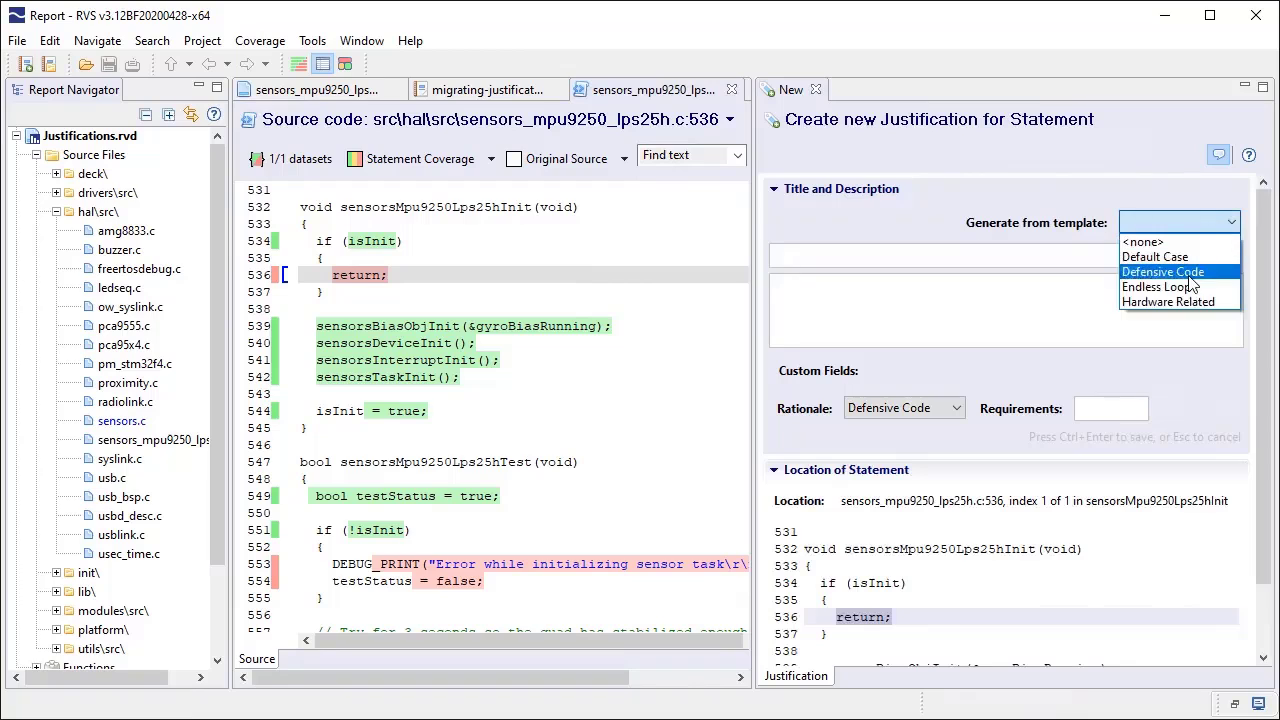
click(1188, 276)
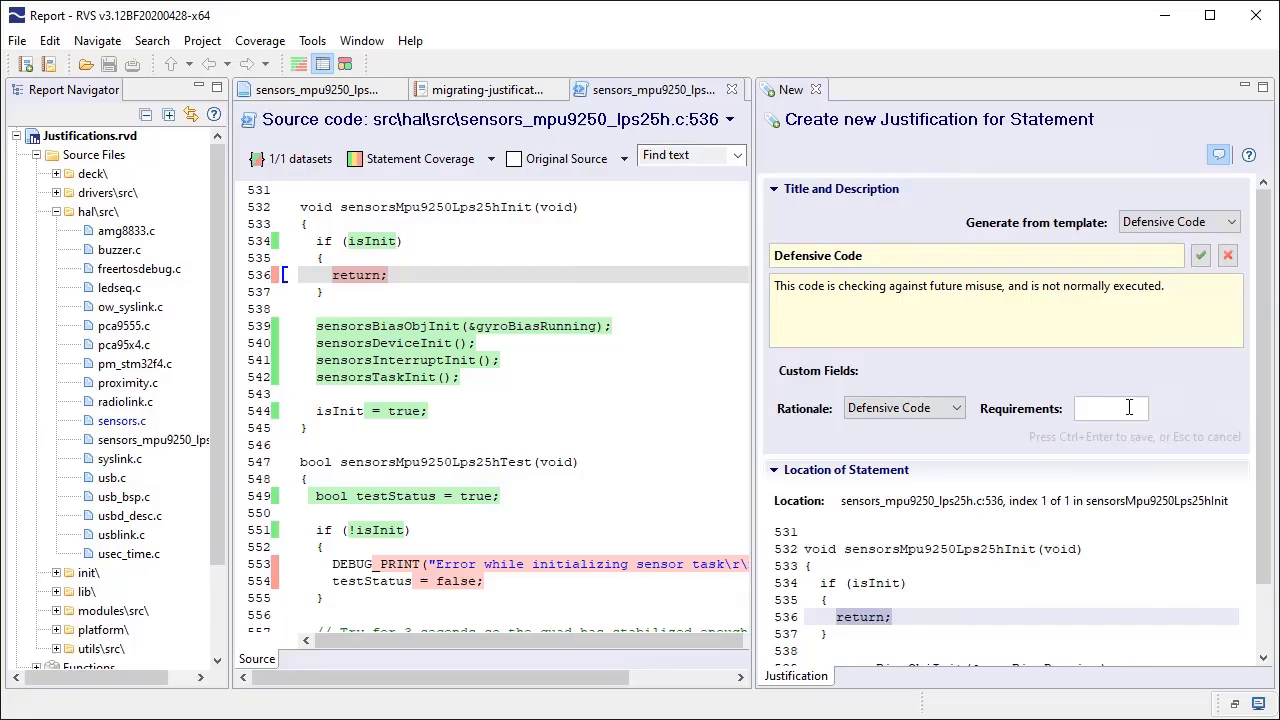
click(1128, 407)
text(1.)
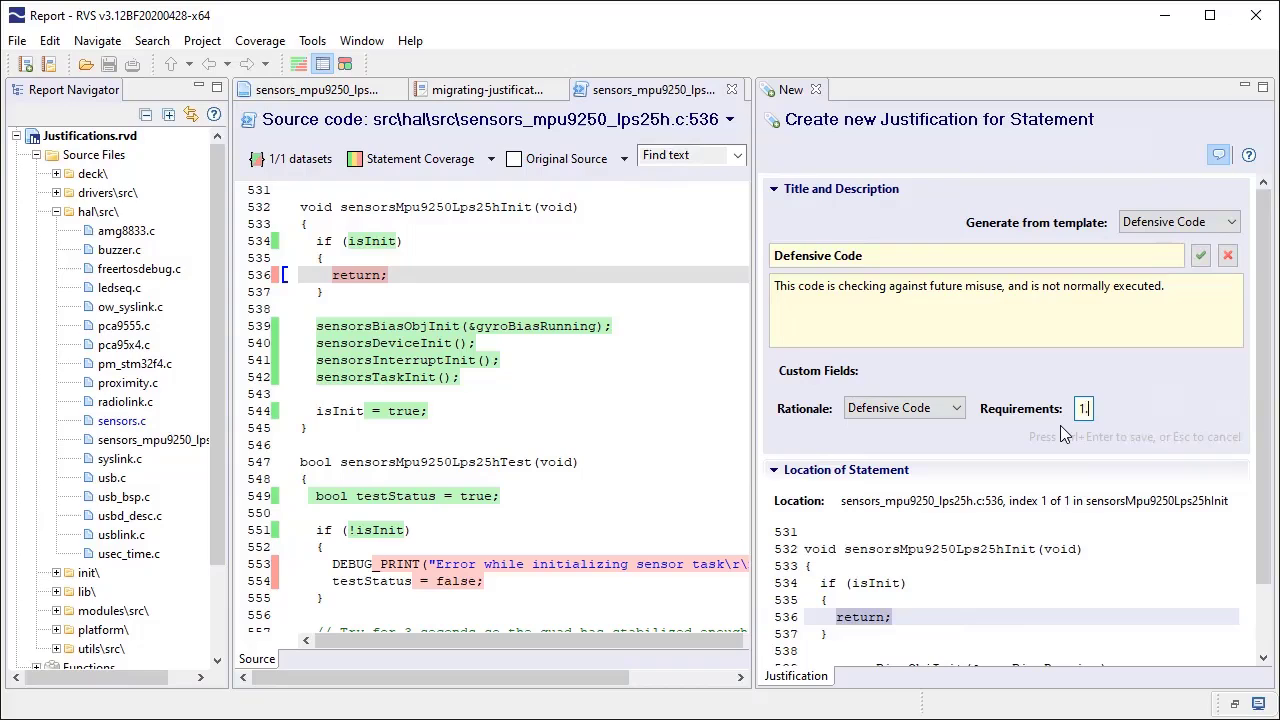
text(2.3)
click(1201, 257)
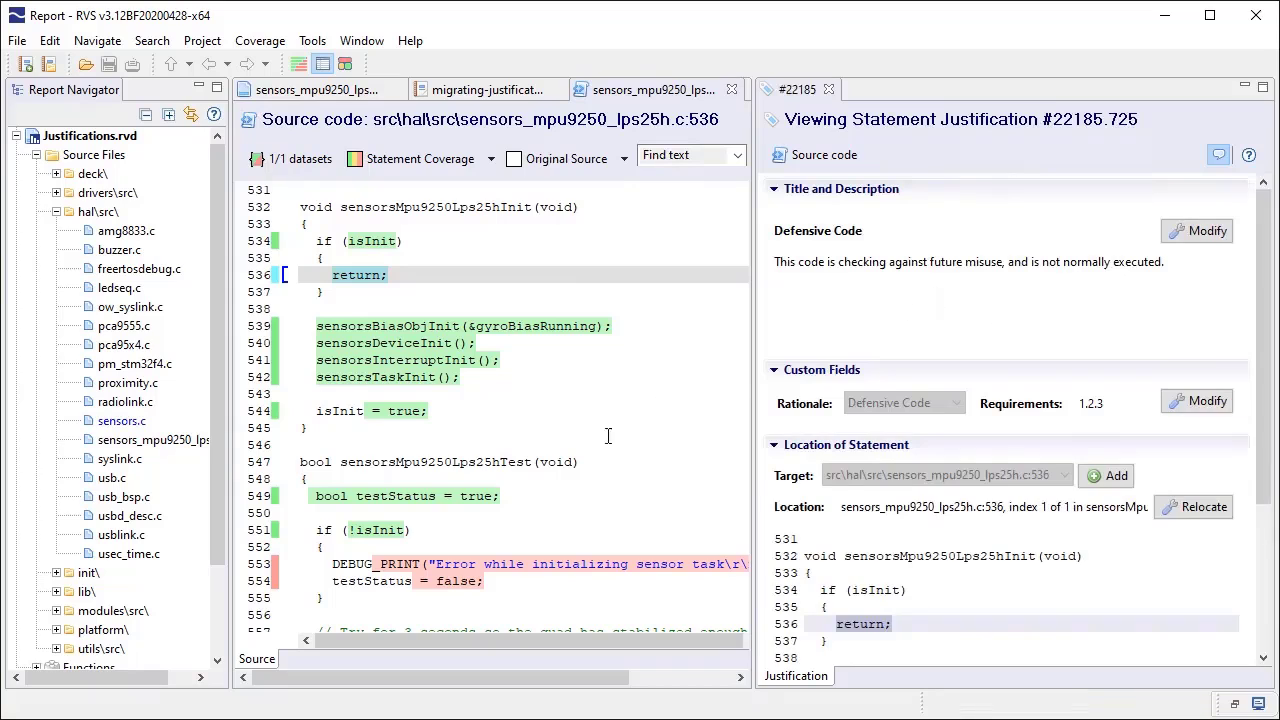
Add line 554 to justification #22185, then close the justification and source views
right_click(463, 589)
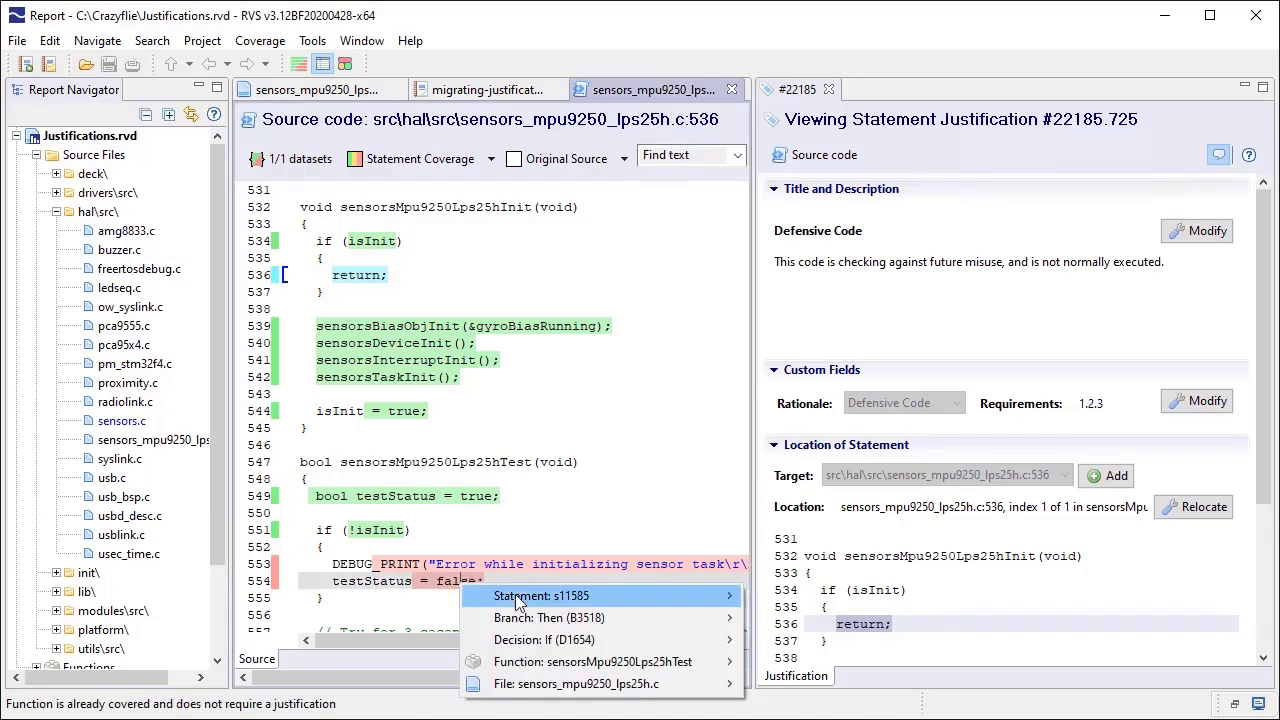
mouse_move(600, 595)
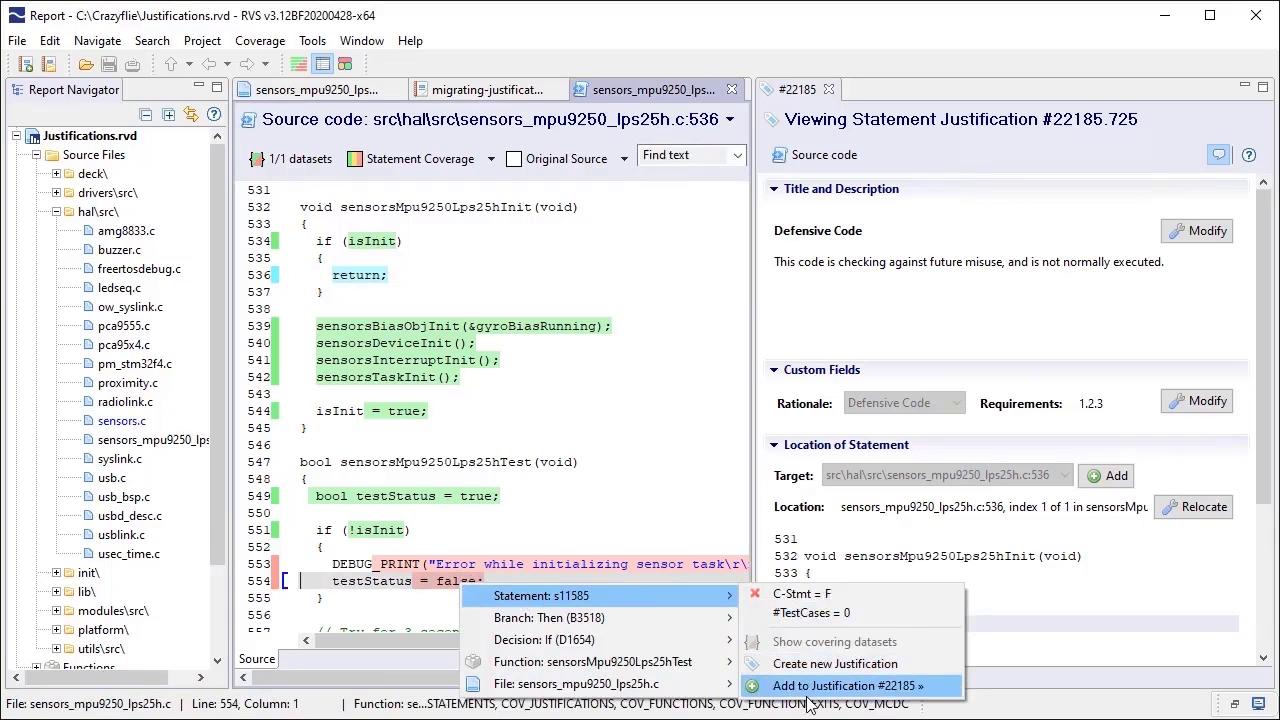
click(807, 696)
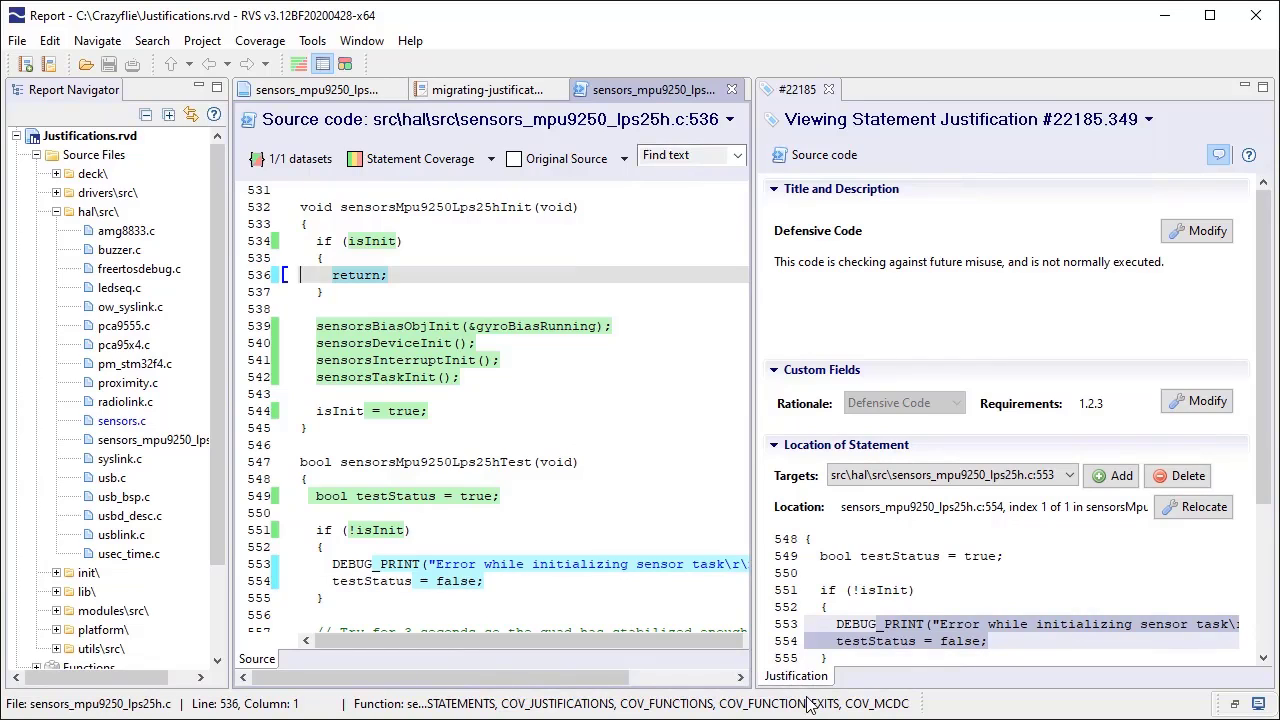
click(828, 89)
click(814, 89)
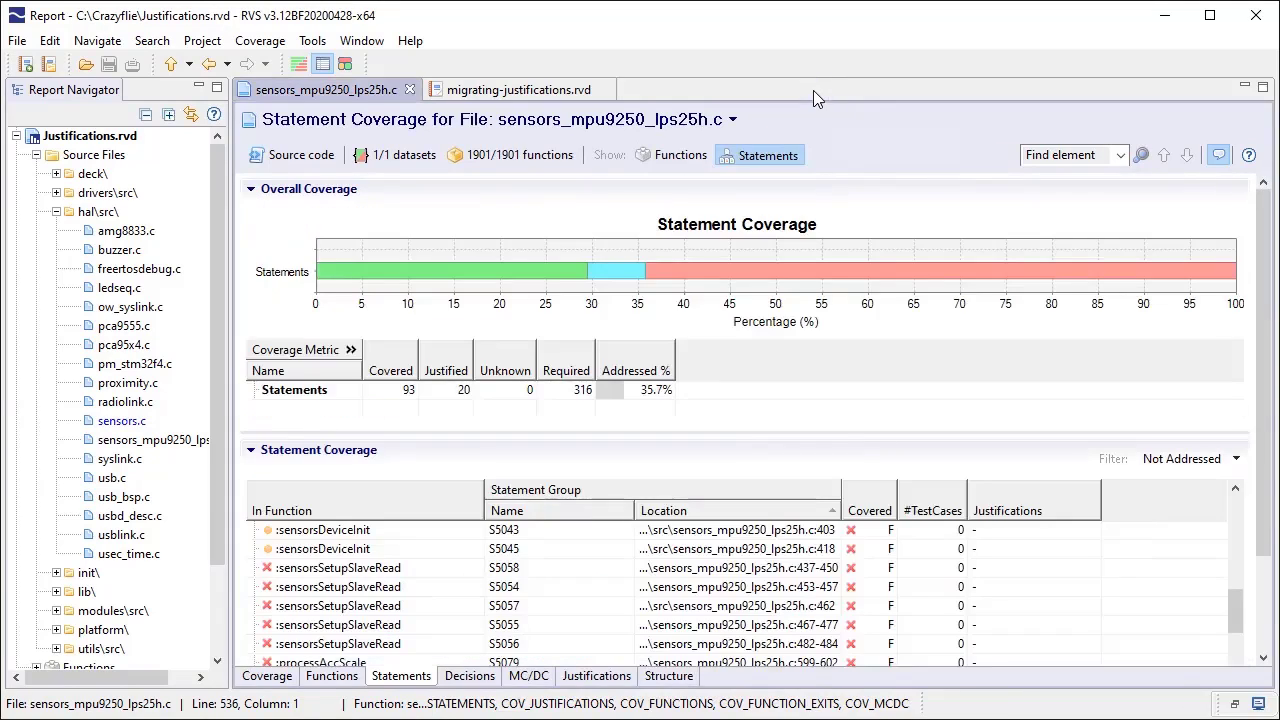
Review this file's justifications, then switch to the migrating-justifications.rvd report
click(597, 677)
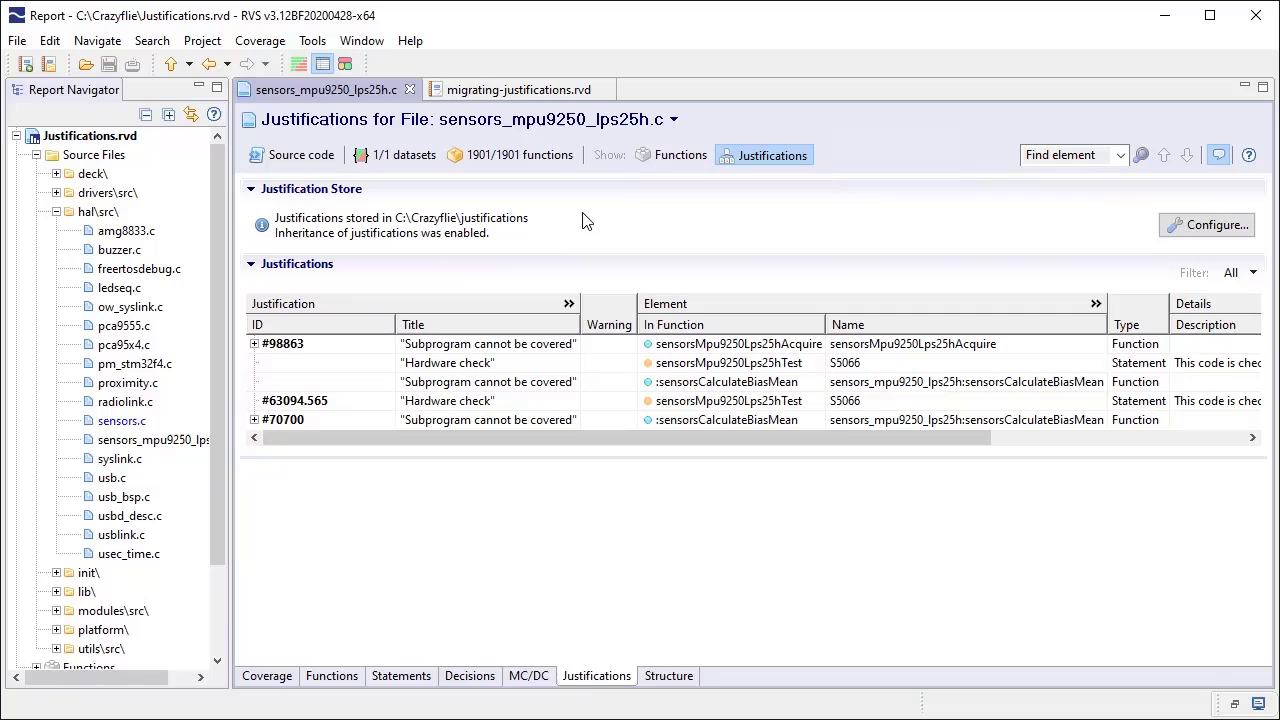
click(561, 100)
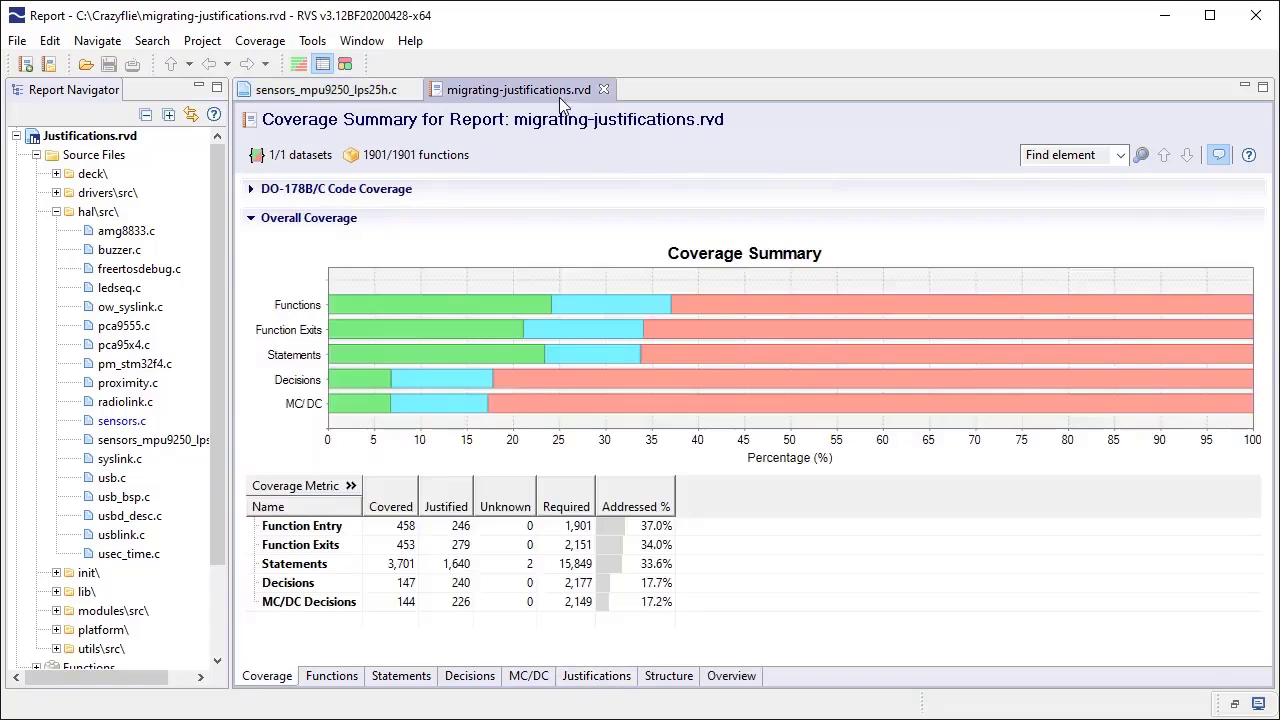
Filter the migrating report's justifications to only the five with Warnings
click(594, 676)
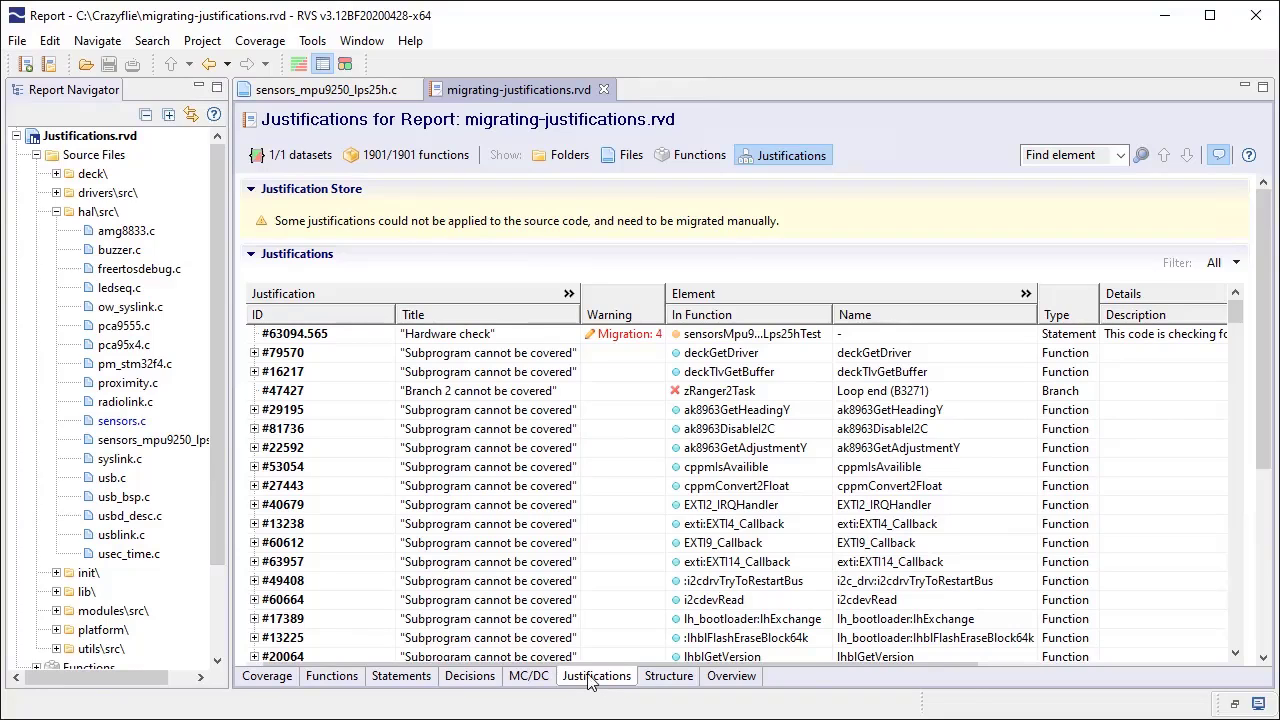
click(1220, 262)
click(1200, 313)
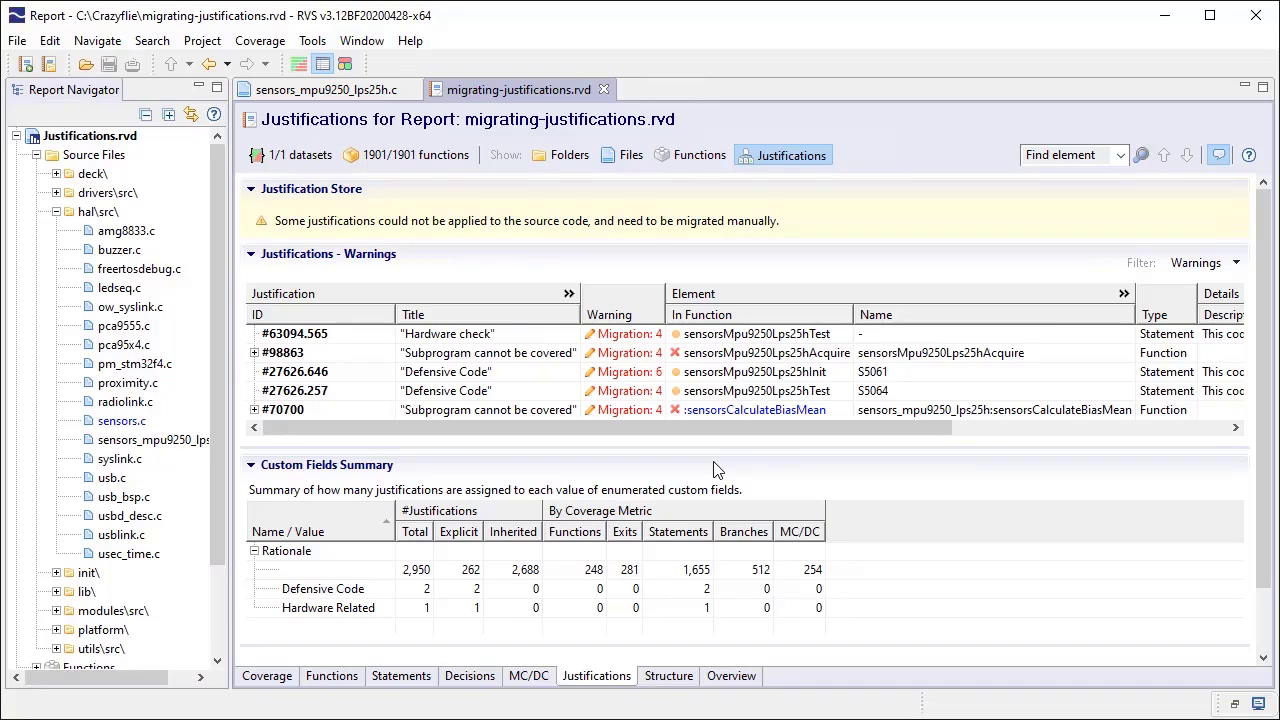
Relocate Hardware check justification #63094.565 to statement S5067 at line 567 and save it
double_click(358, 335)
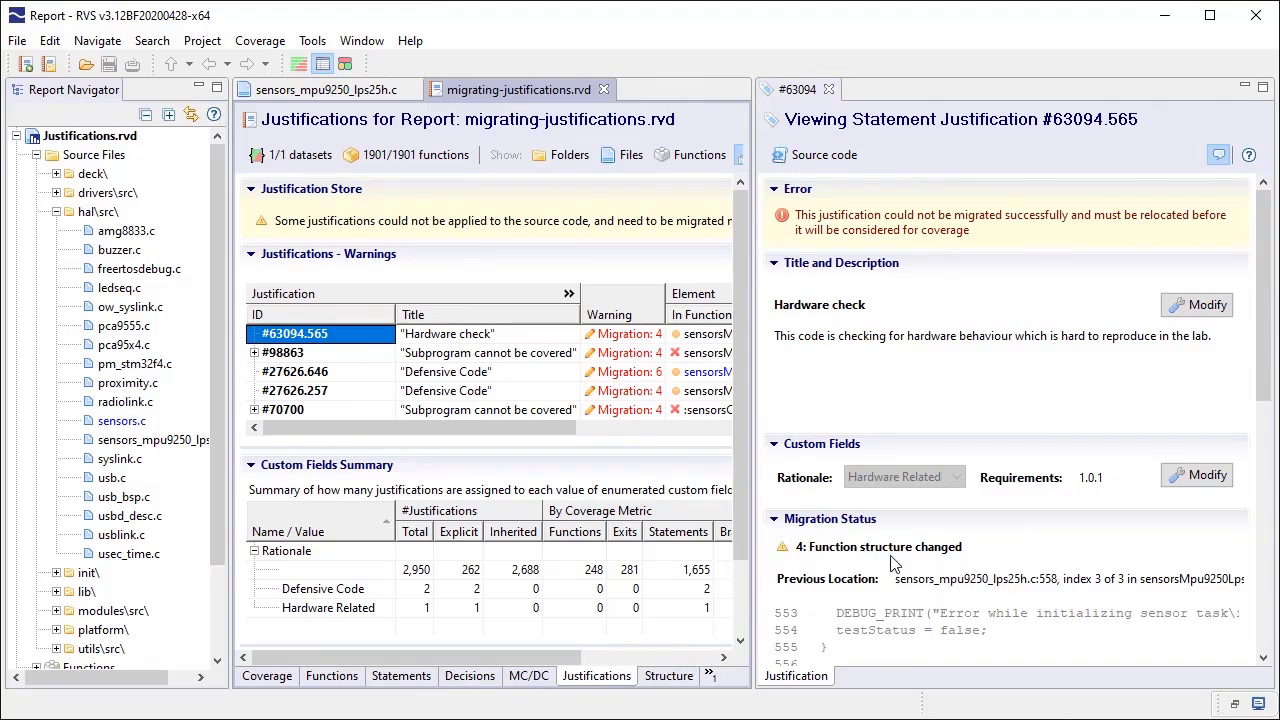
scroll(893, 562, down, 3)
scroll(893, 568, down, 4)
click(898, 582)
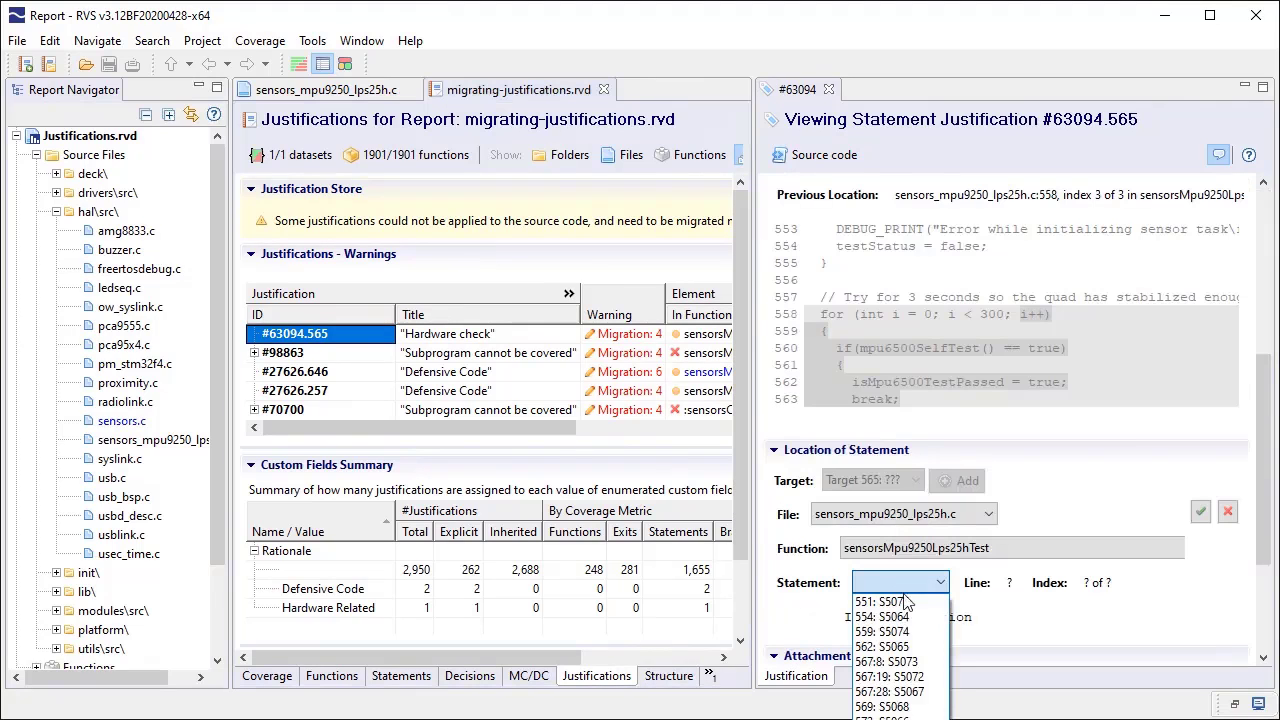
click(935, 697)
scroll(830, 560, down, 3)
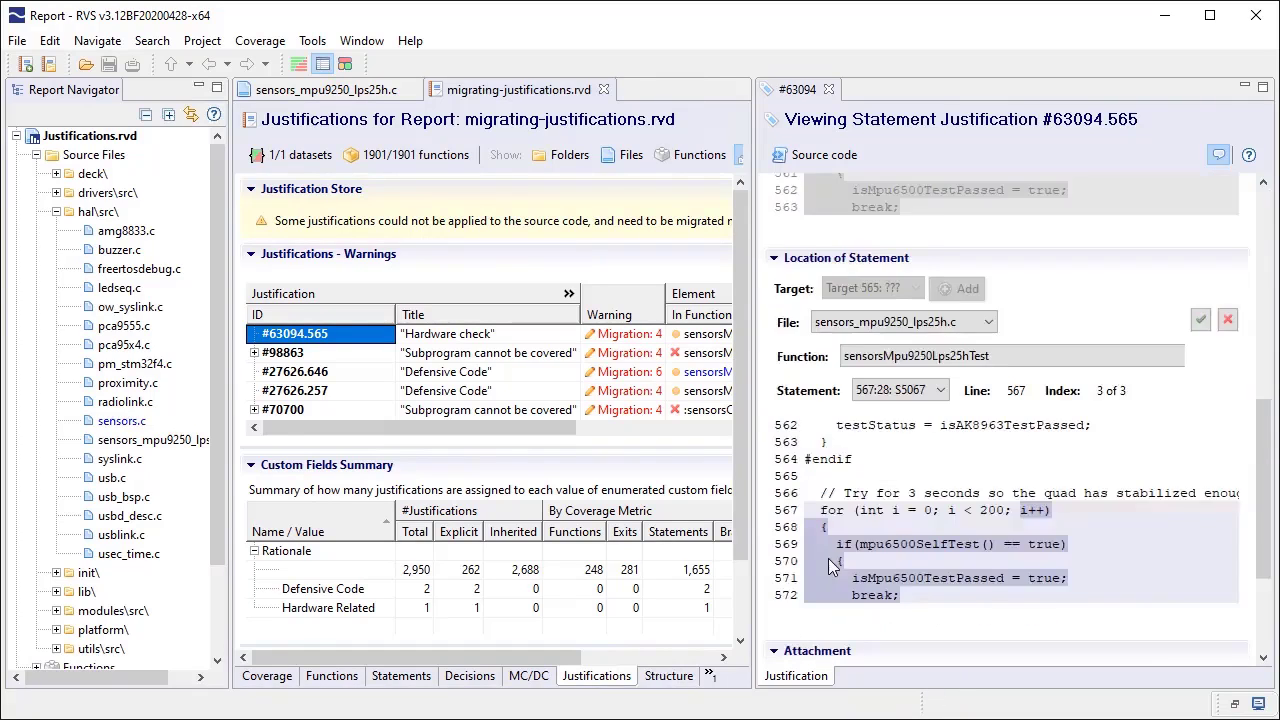
scroll(828, 560, down, 4)
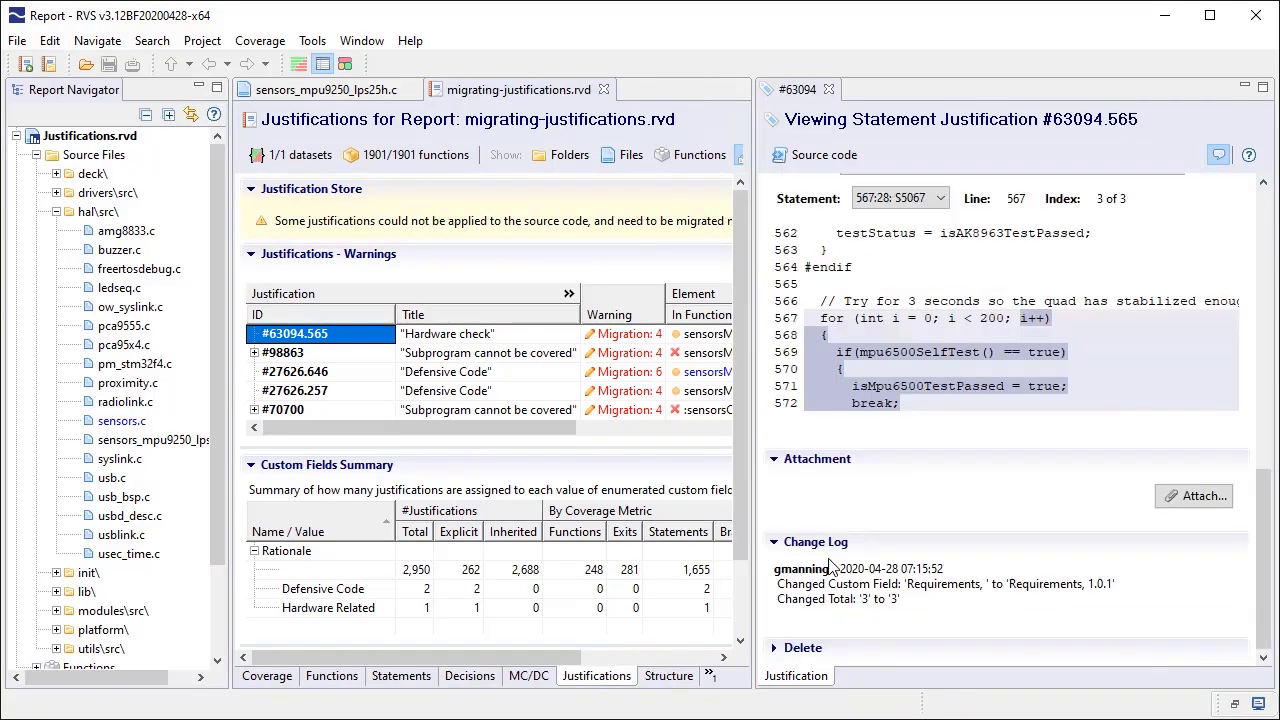
scroll(828, 560, up, 3)
scroll(828, 560, up, 5)
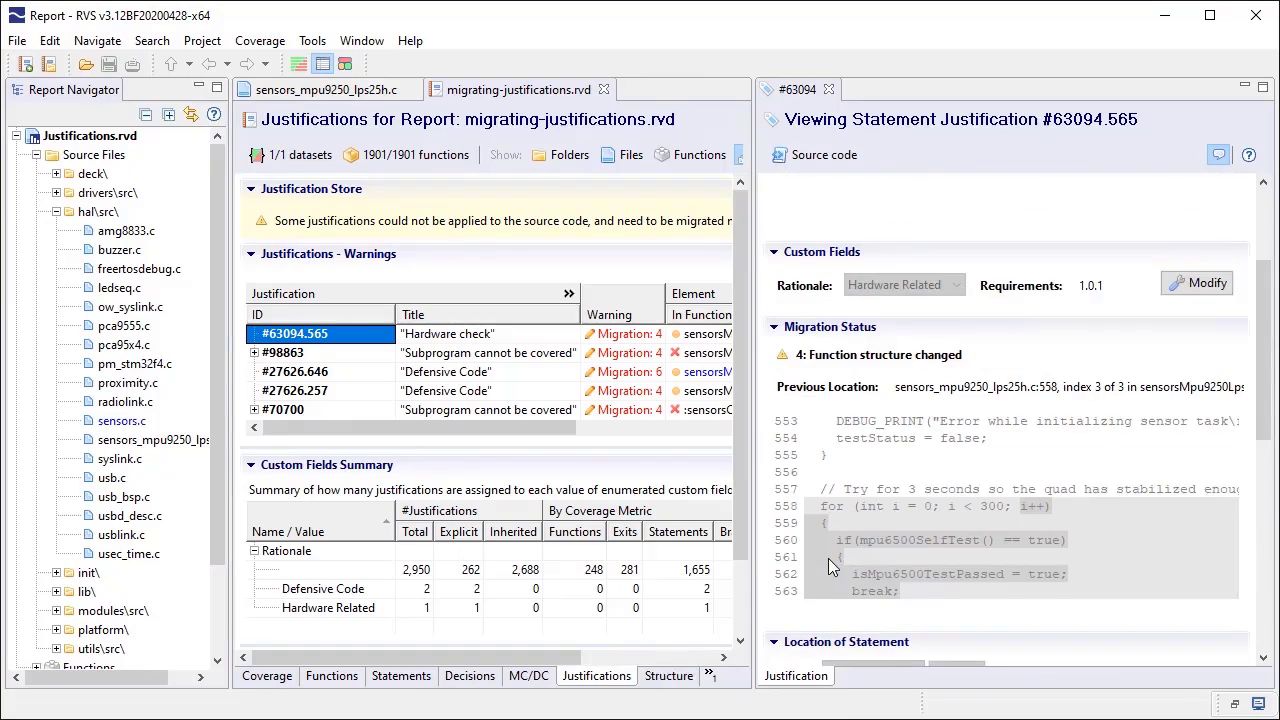
scroll(828, 560, down, 3)
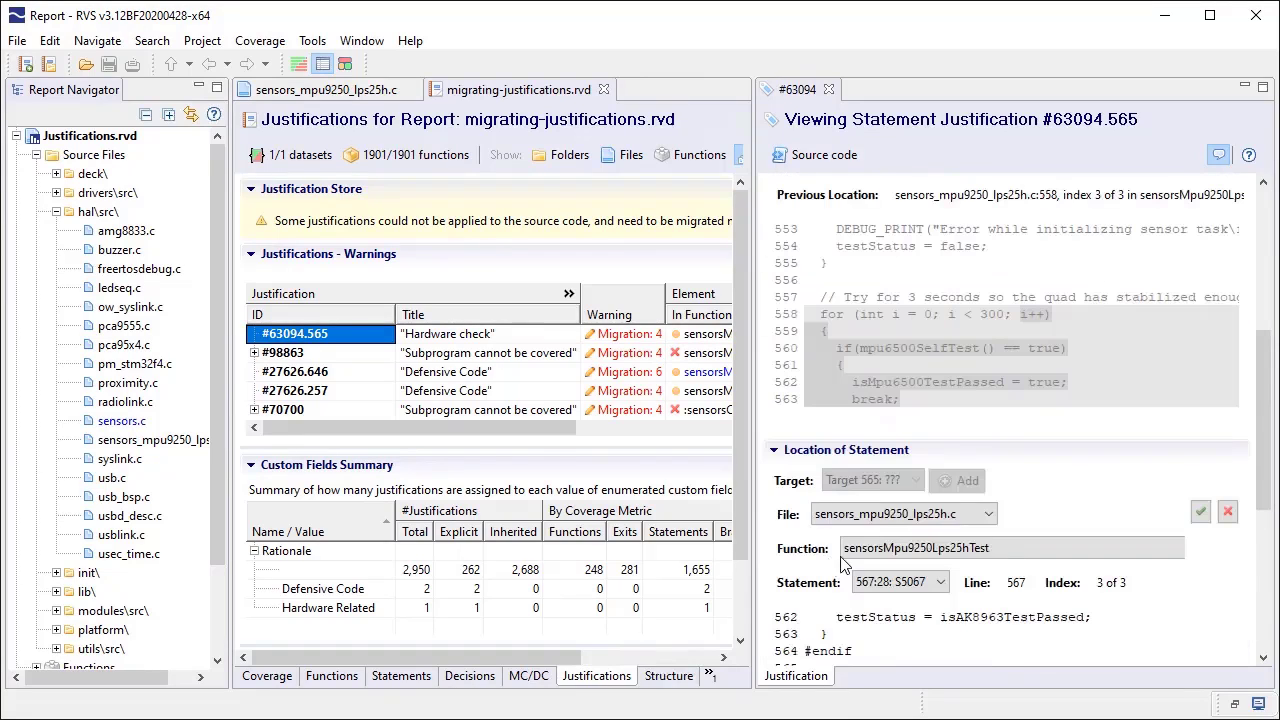
click(1197, 520)
click(1200, 512)
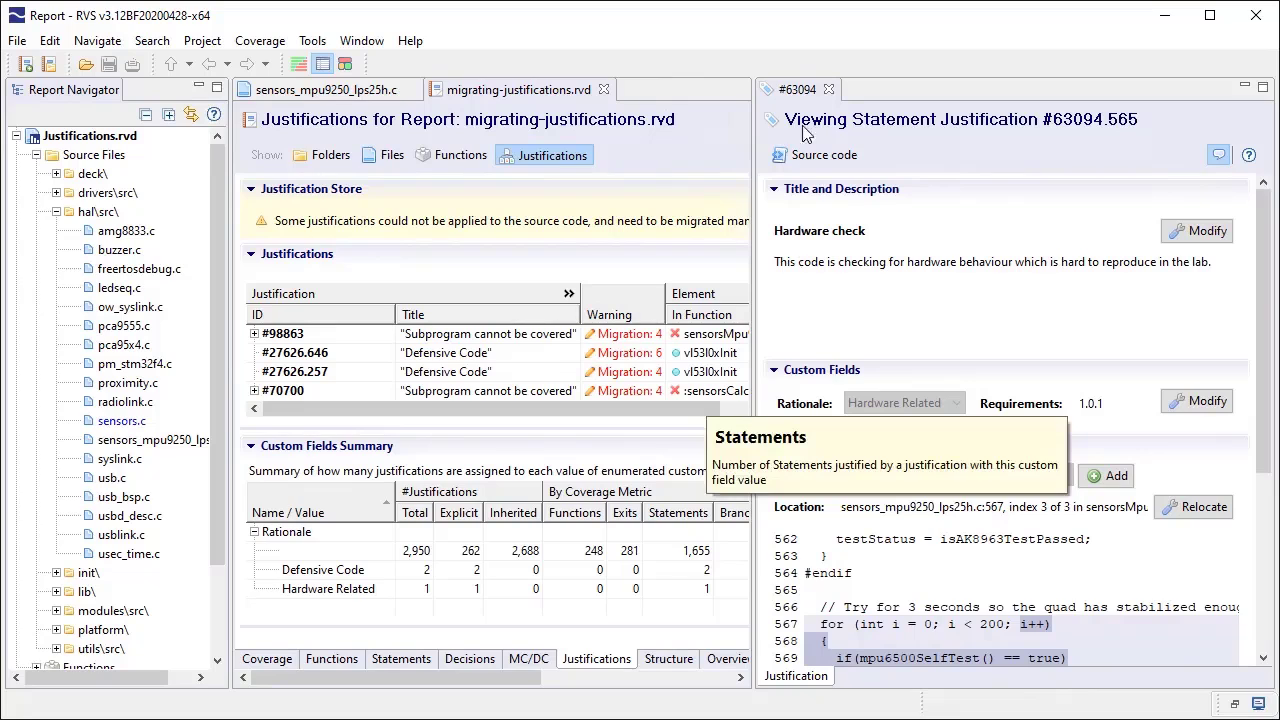
Review justification #27626.646's migration status and confirm its location at line 536
click(828, 89)
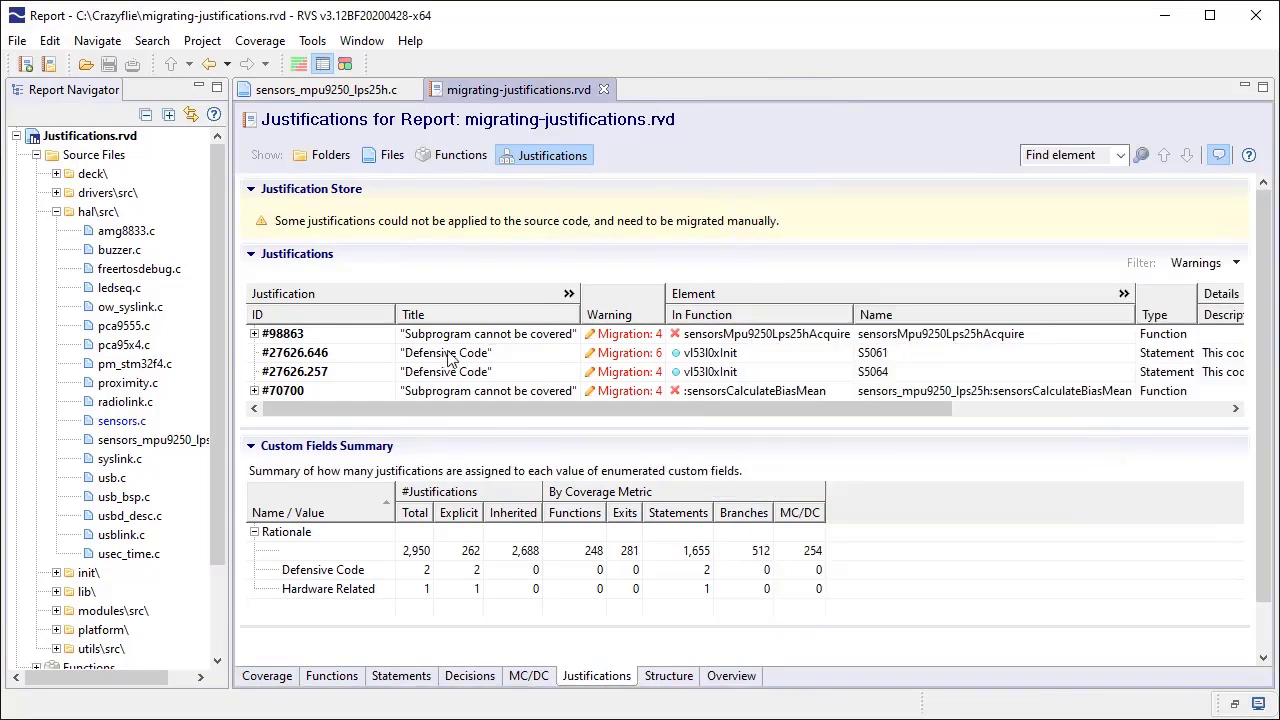
click(317, 360)
double_click(317, 360)
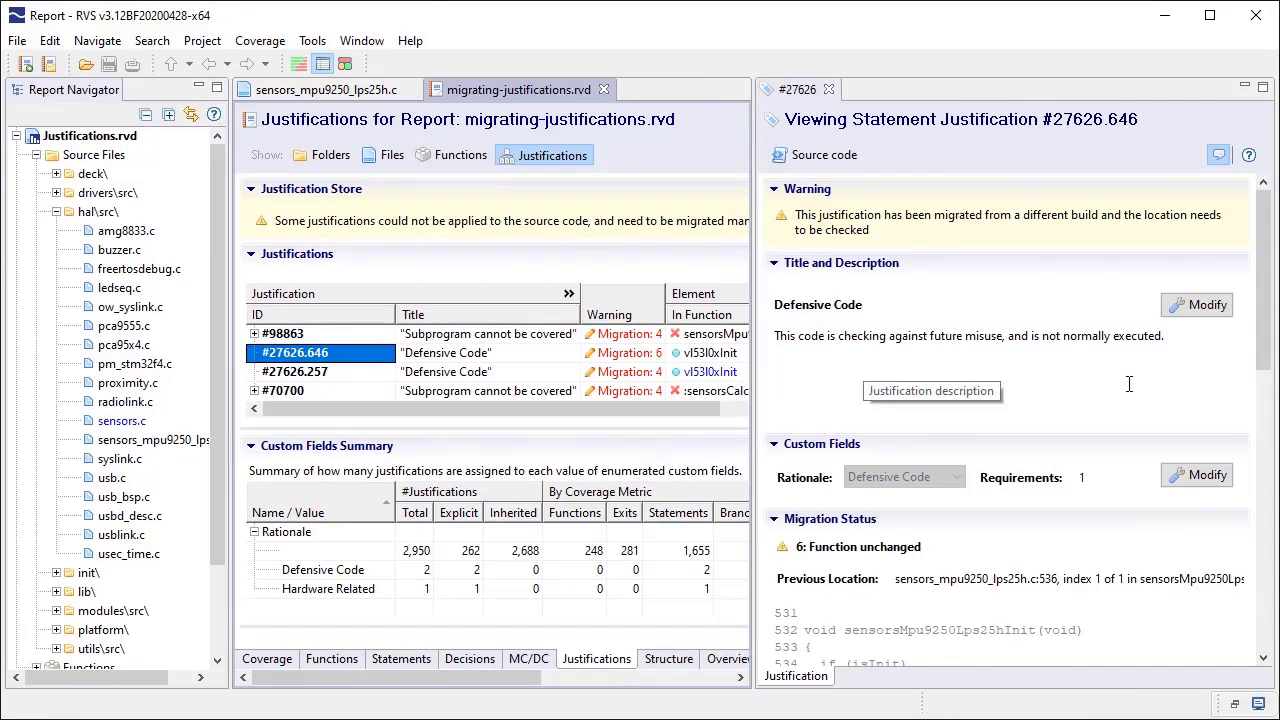
scroll(1129, 384, down, 5)
scroll(1100, 395, down, 3)
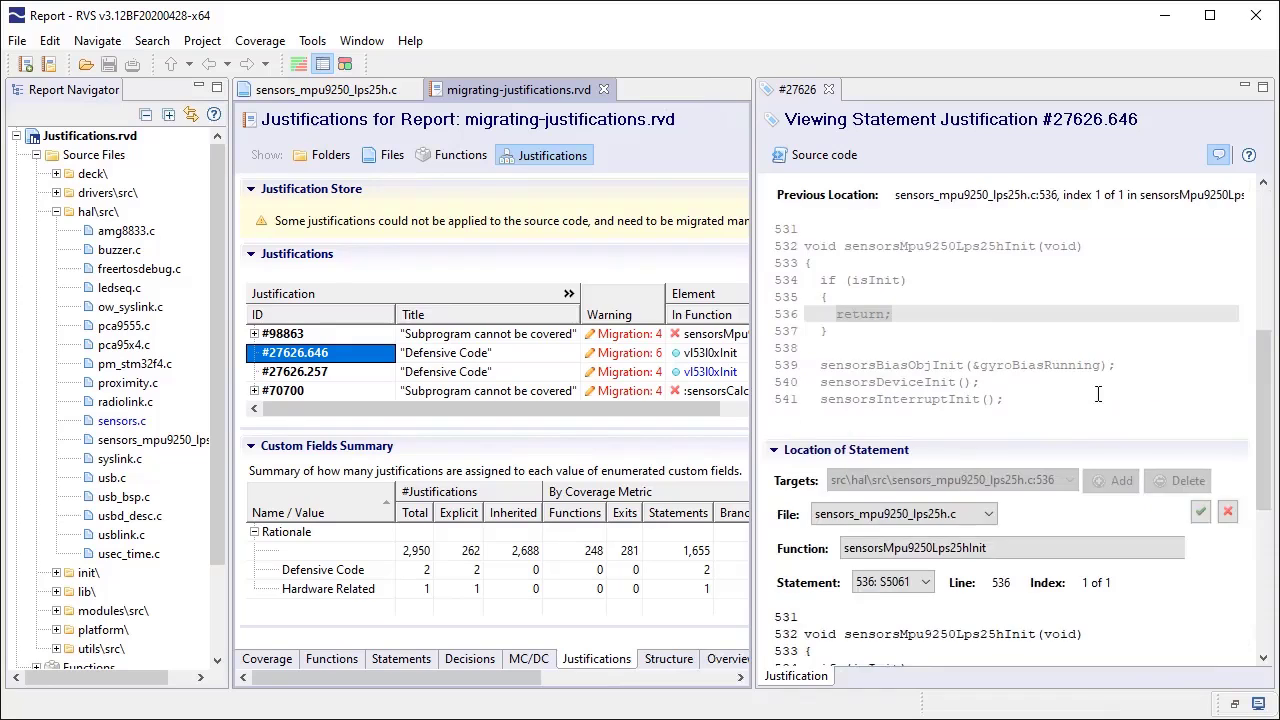
scroll(1097, 394, up, 3)
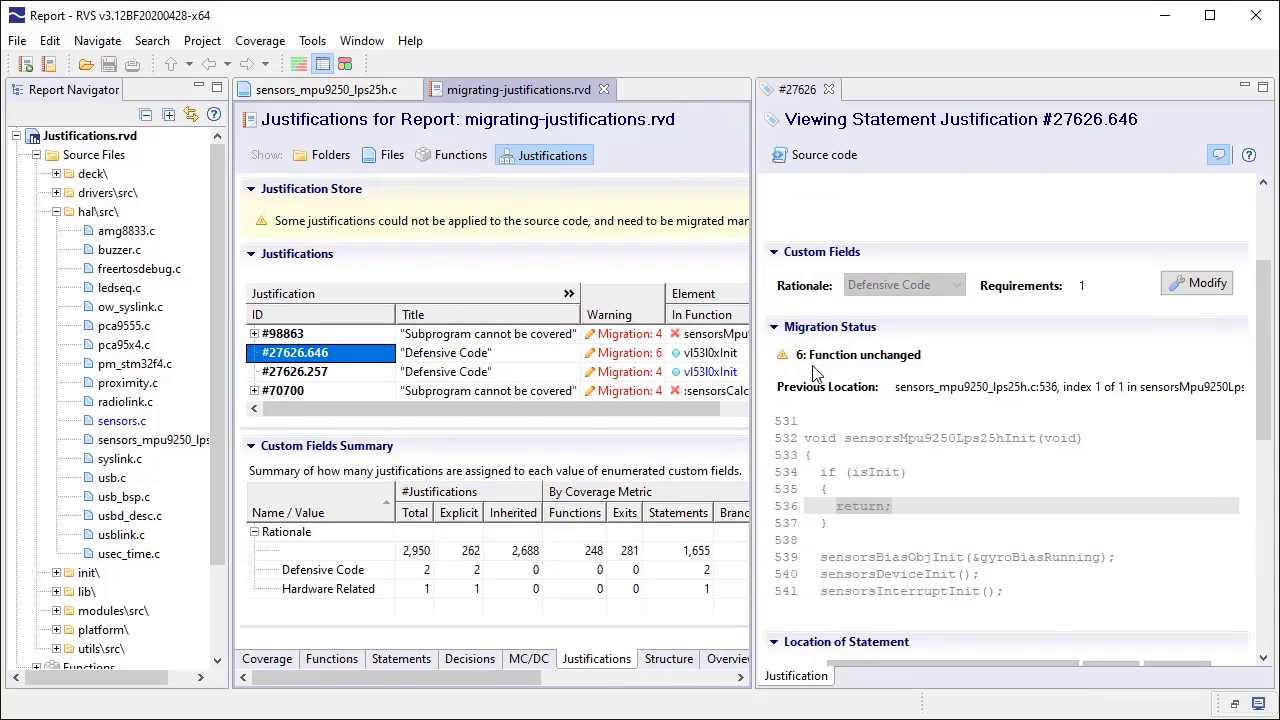
scroll(1100, 396, down, 3)
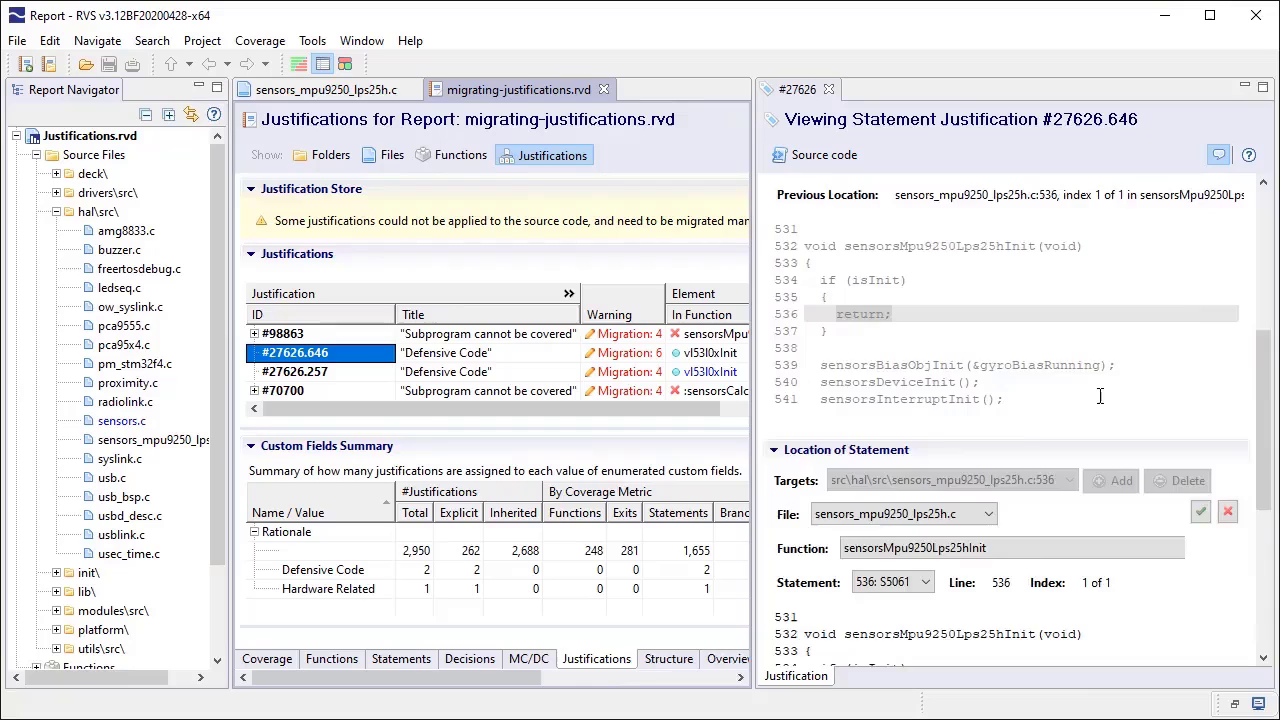
scroll(1100, 396, down, 3)
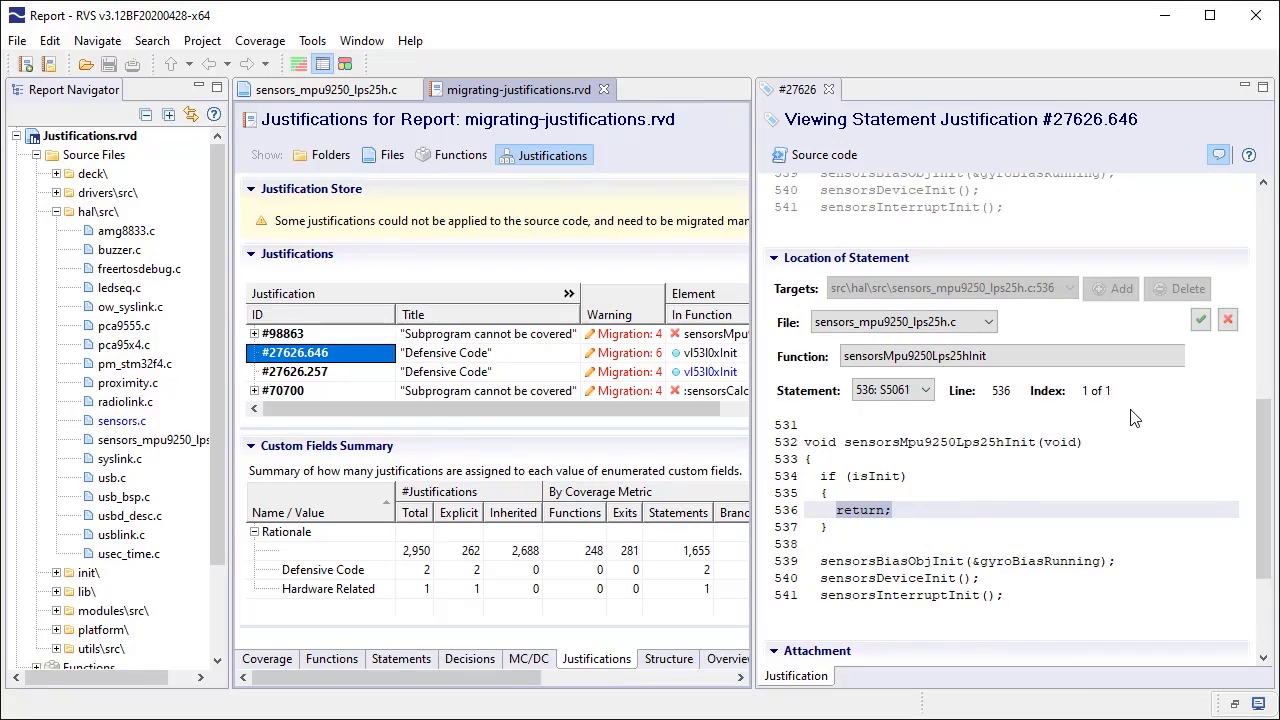
click(1200, 330)
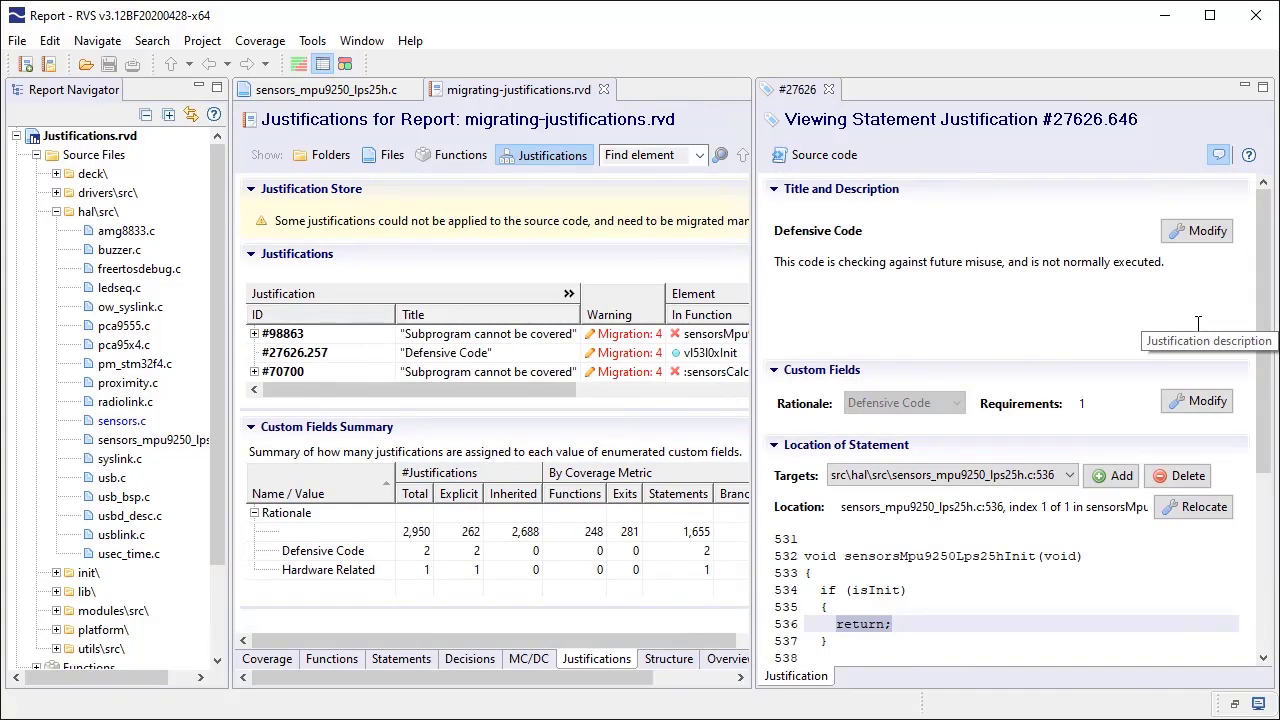
click(831, 88)
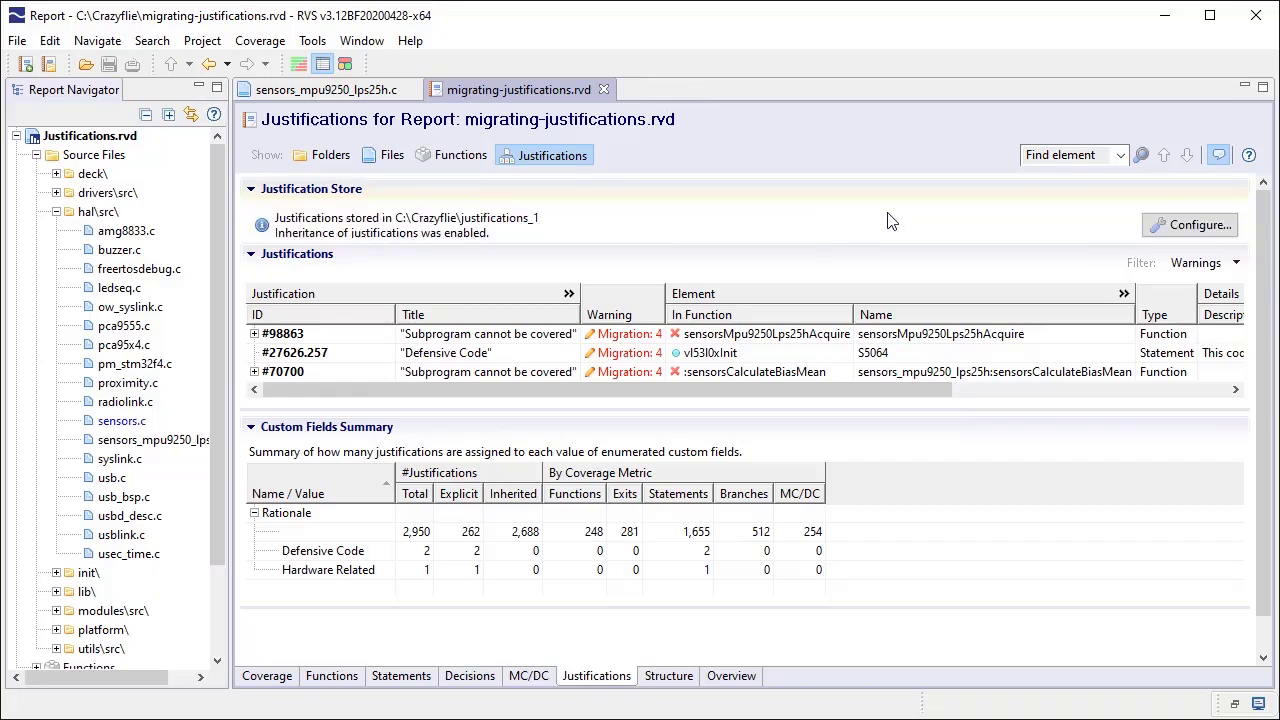
Set the justification store's automigration confidence level to Function Unchanged and save
click(1176, 228)
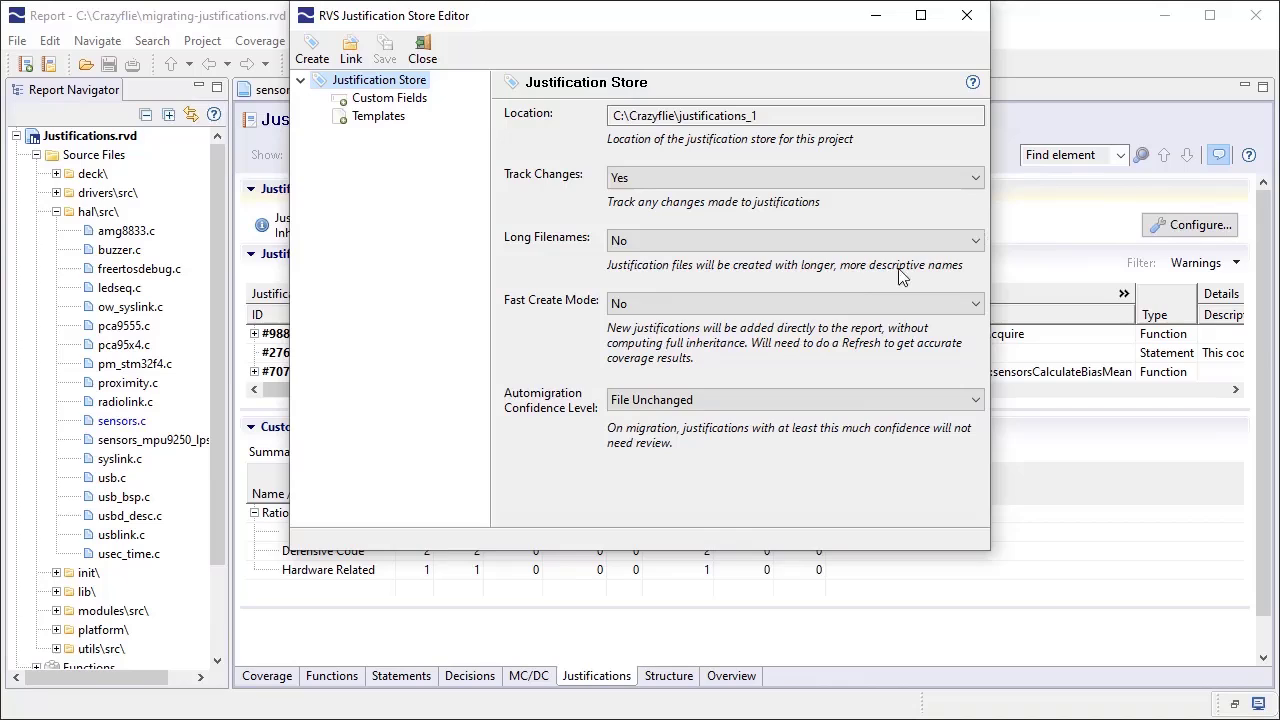
click(760, 400)
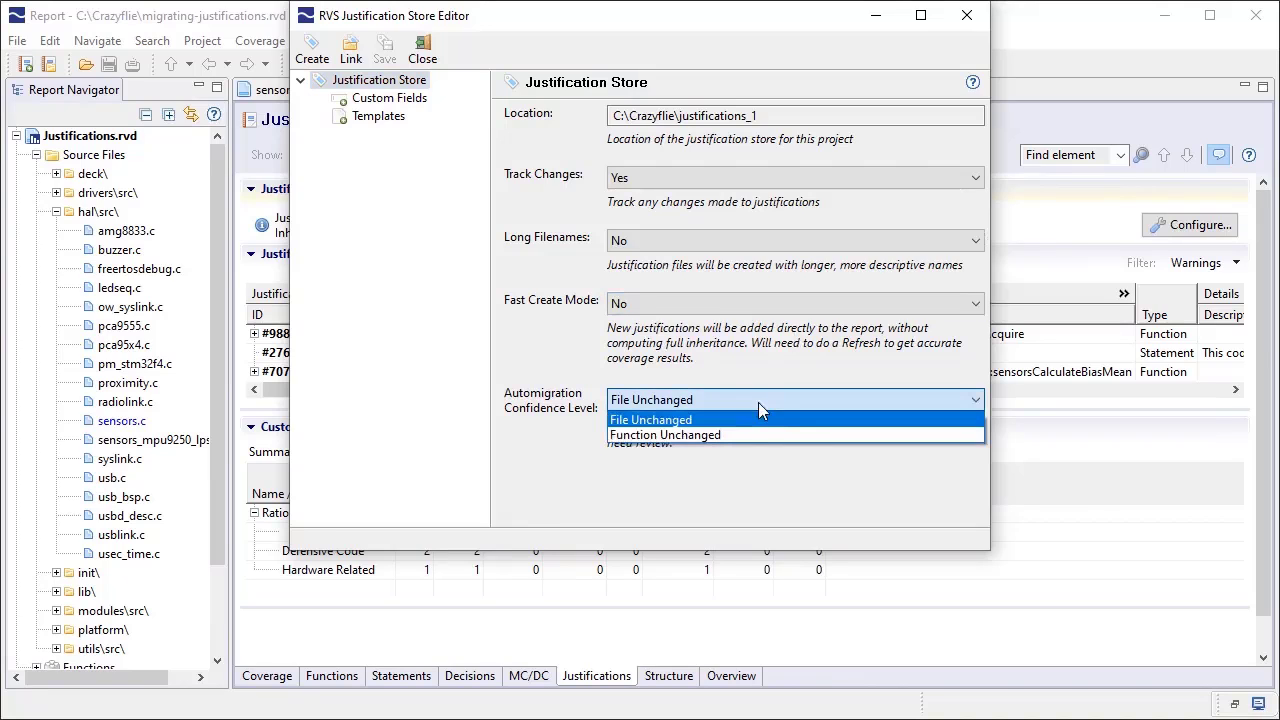
click(760, 432)
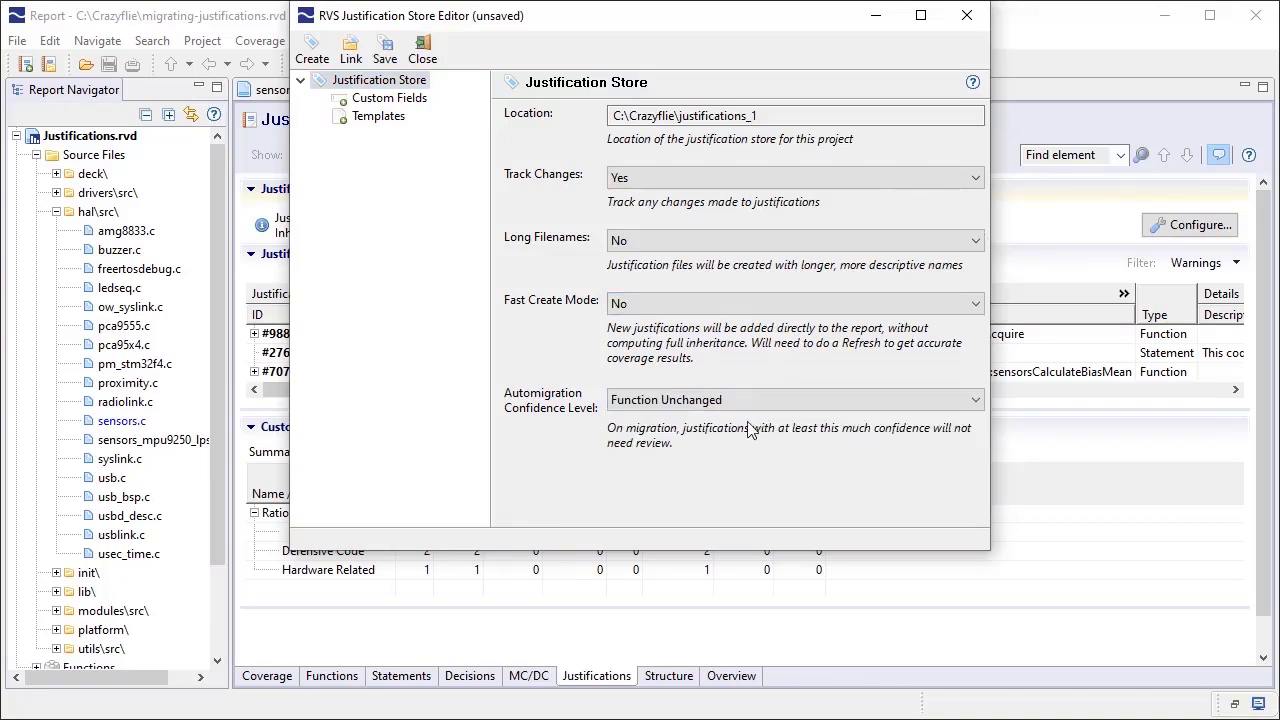
click(385, 58)
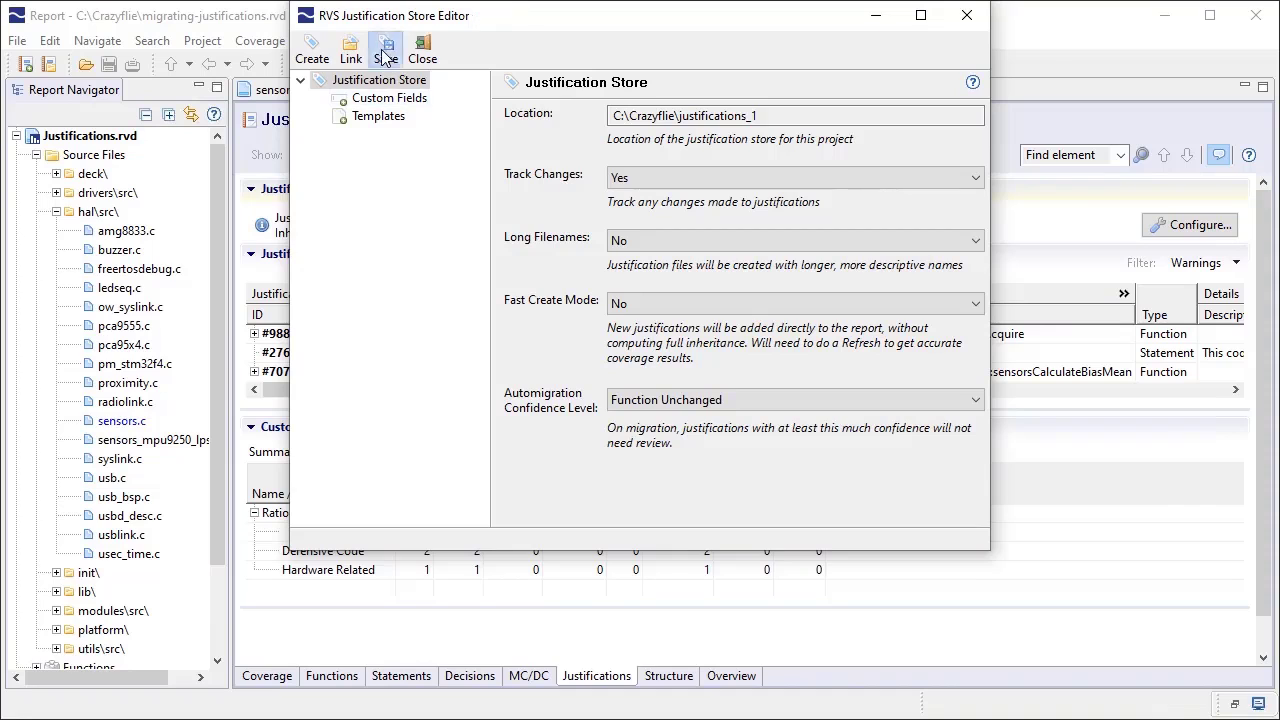